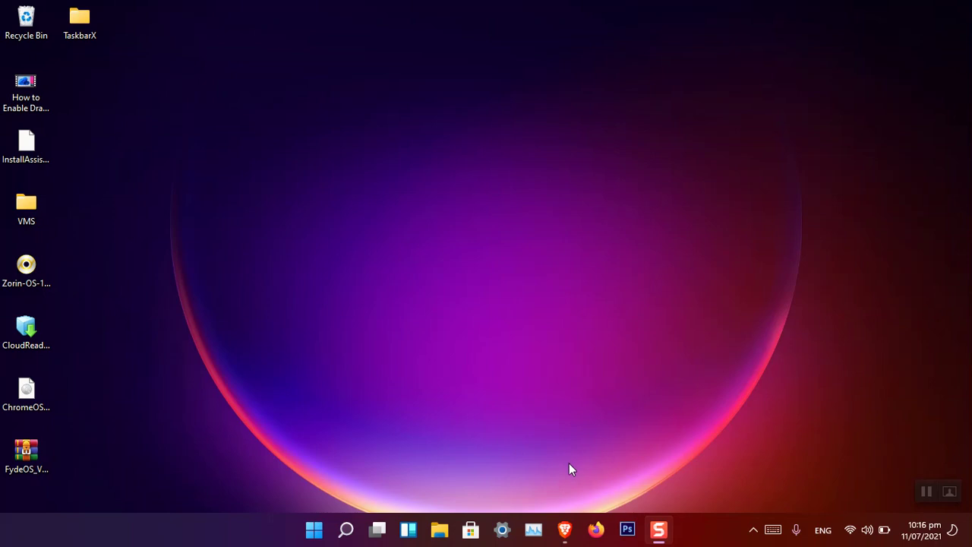
# Switch to the Brave browser and search the web for "taskbarx gitbub"
pyautogui.click(564, 529)
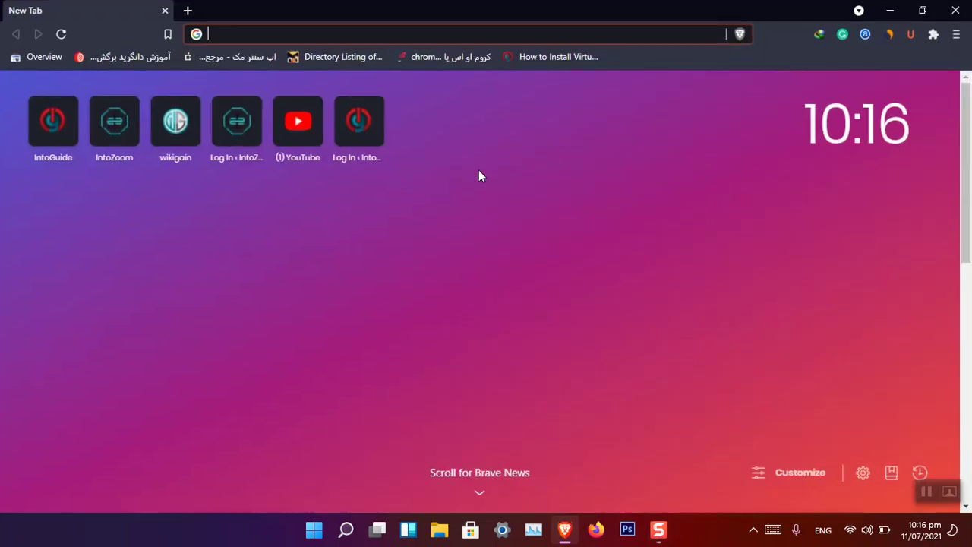
pyautogui.write('taskba')
pyautogui.press('Return')
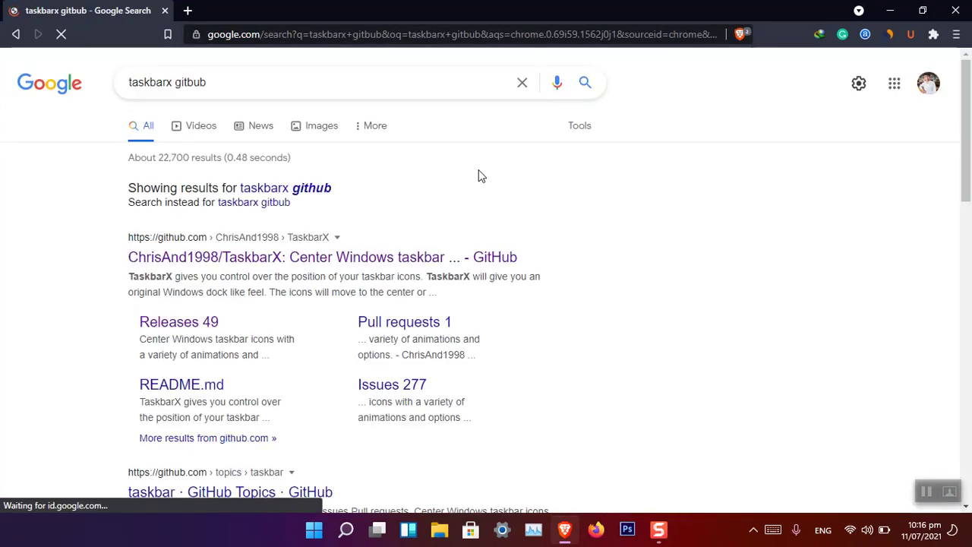
# Open the TaskbarX GitHub repository from the search results in a new tab and switch to it
pyautogui.rightClick(391, 262)
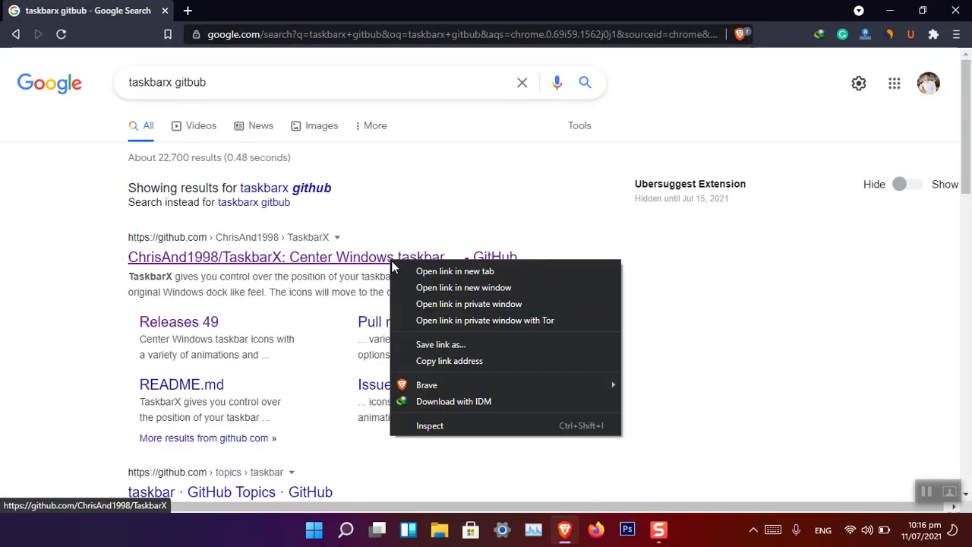
pyautogui.click(403, 270)
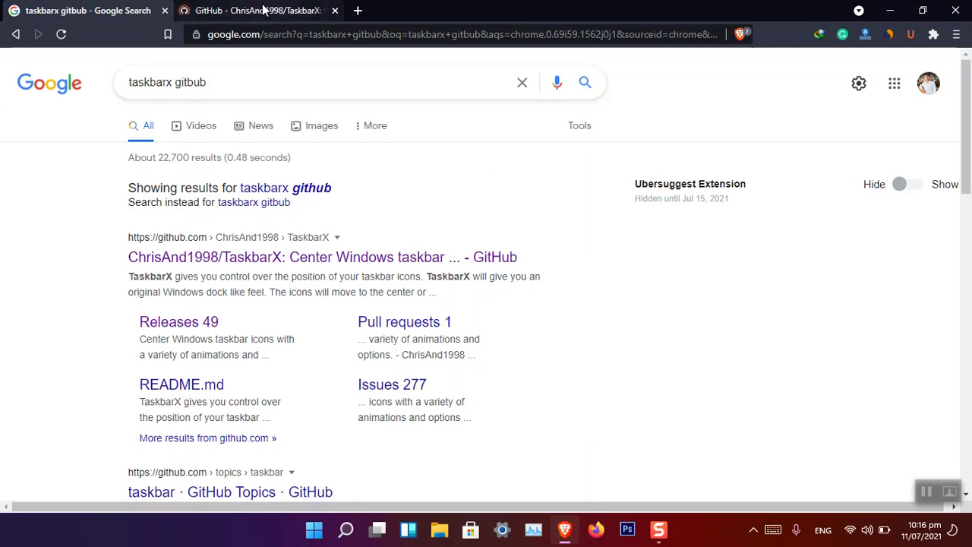
pyautogui.click(263, 10)
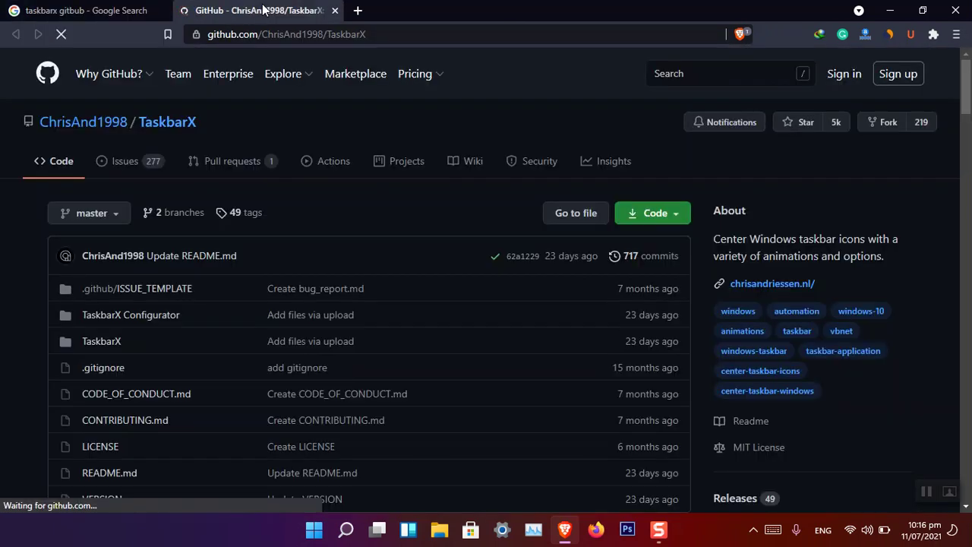
pyautogui.scroll(-4, 782, 305)
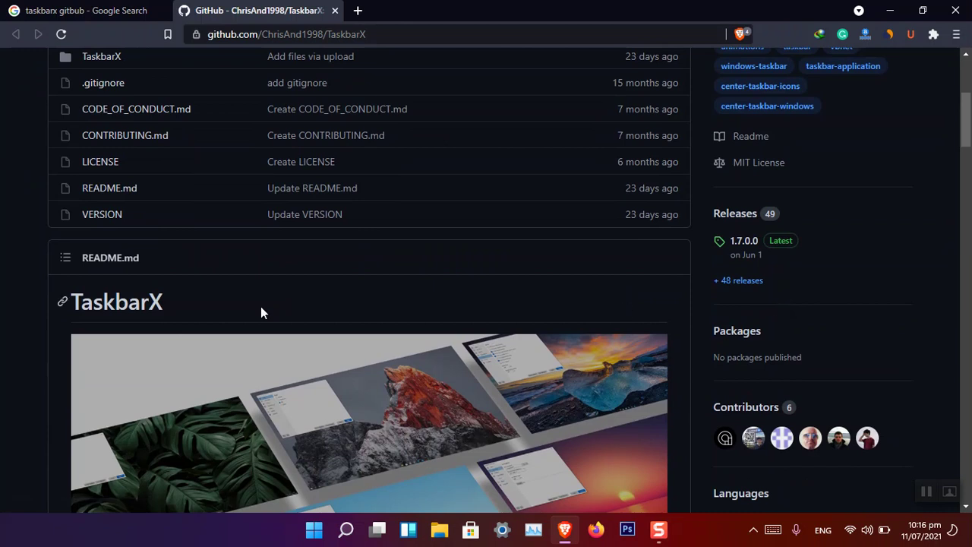
pyautogui.scroll(3, 250, 302)
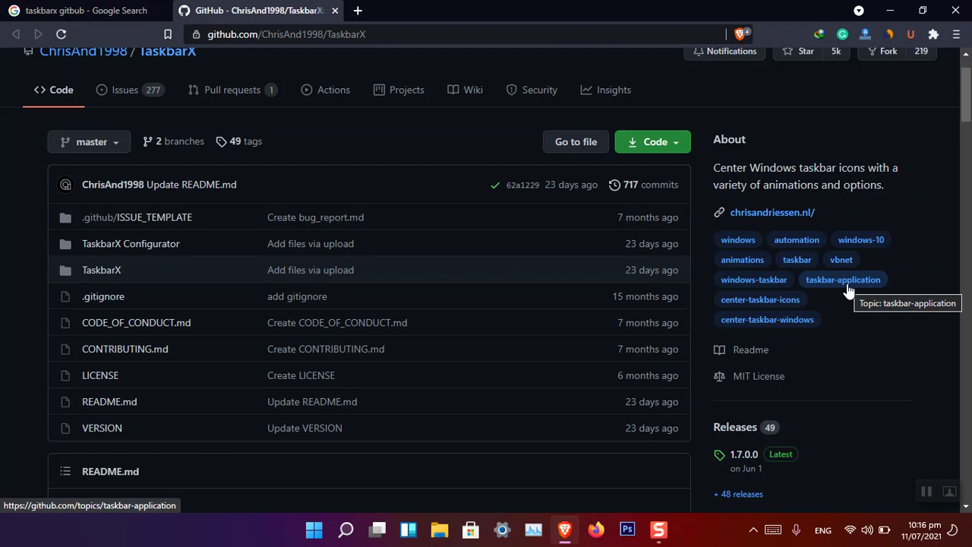
pyautogui.scroll(1, 243, 266)
pyautogui.click(100, 16)
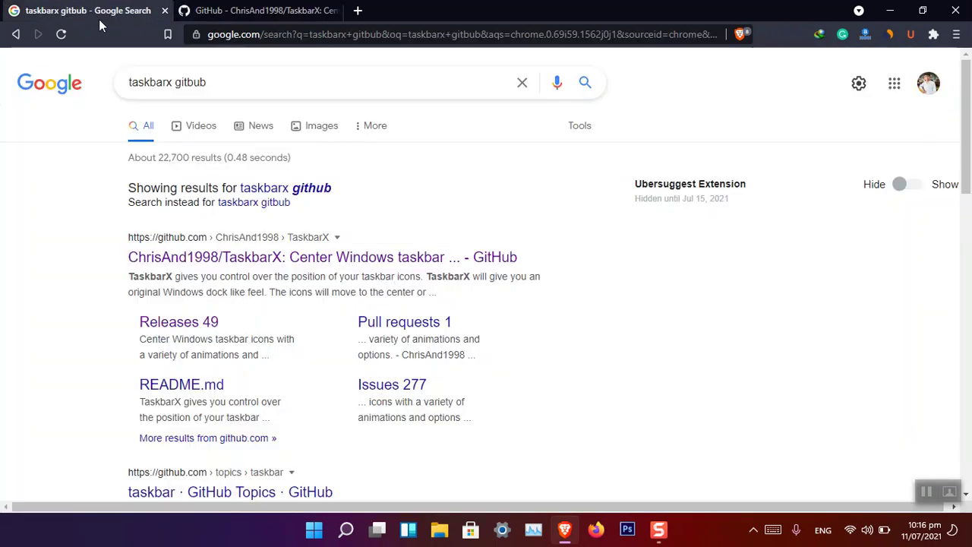
pyautogui.click(214, 82)
pyautogui.hotkey('ctrl', 'Tab')
# Go to the TaskbarX repository's full list of releases and open the 1.7.1.0 pre-release
pyautogui.scroll(-5, 811, 393)
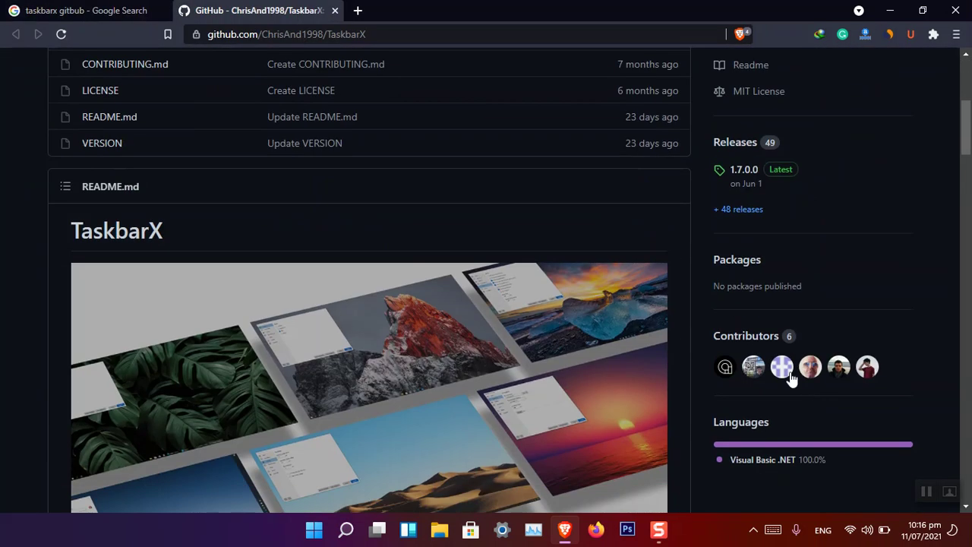
pyautogui.click(743, 210)
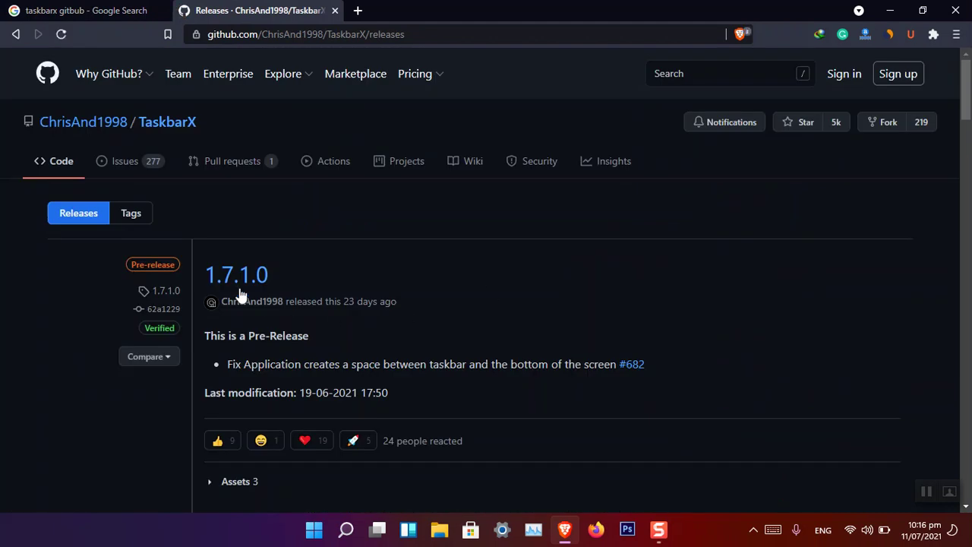
pyautogui.click(234, 281)
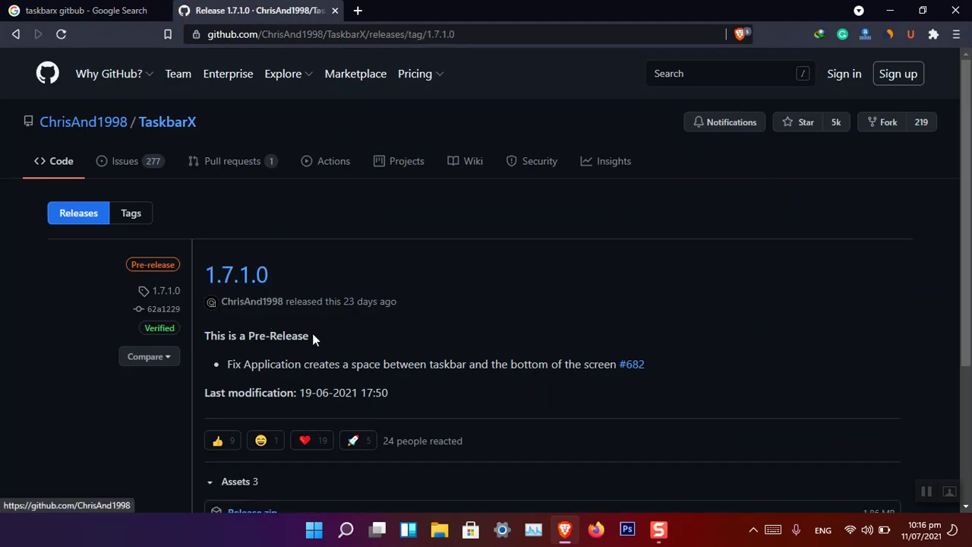
# Download the Release.zip asset of version 1.7.1.0 as Release_3.zip into Downloads\Compressed
pyautogui.scroll(-3, 291, 316)
pyautogui.click(260, 308)
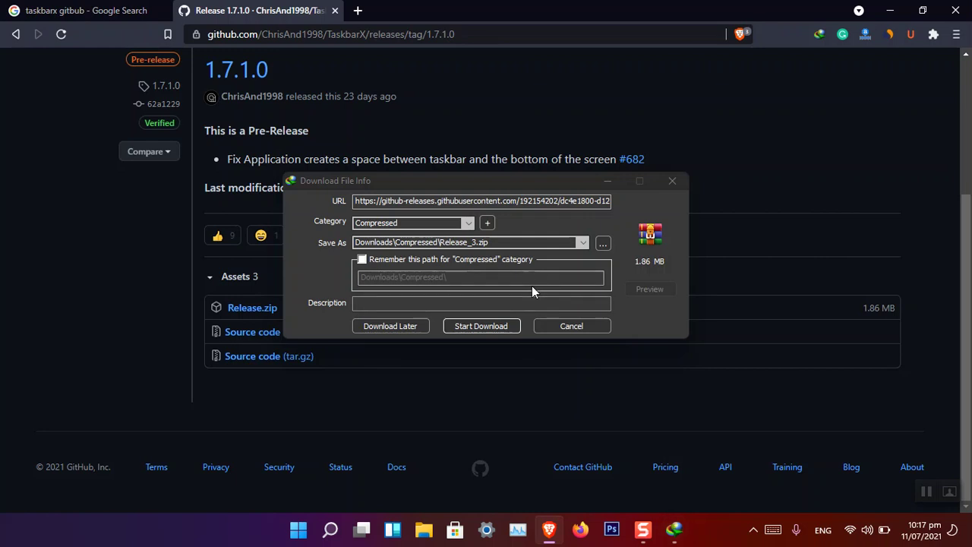
pyautogui.click(505, 326)
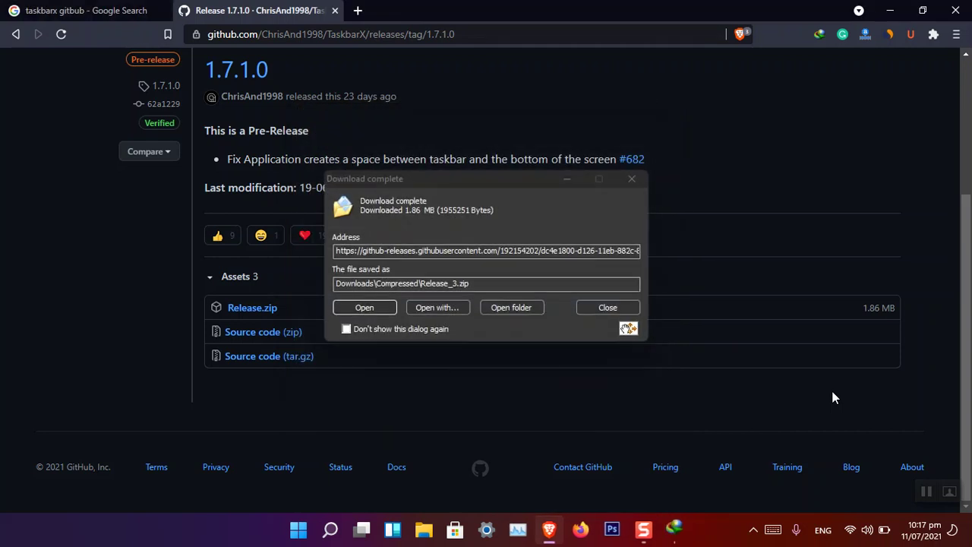
# Close the browser and inspect the downloaded Release_3.zip archive, moving the TaskbarX folder to a clear spot on the desktop
pyautogui.click(955, 10)
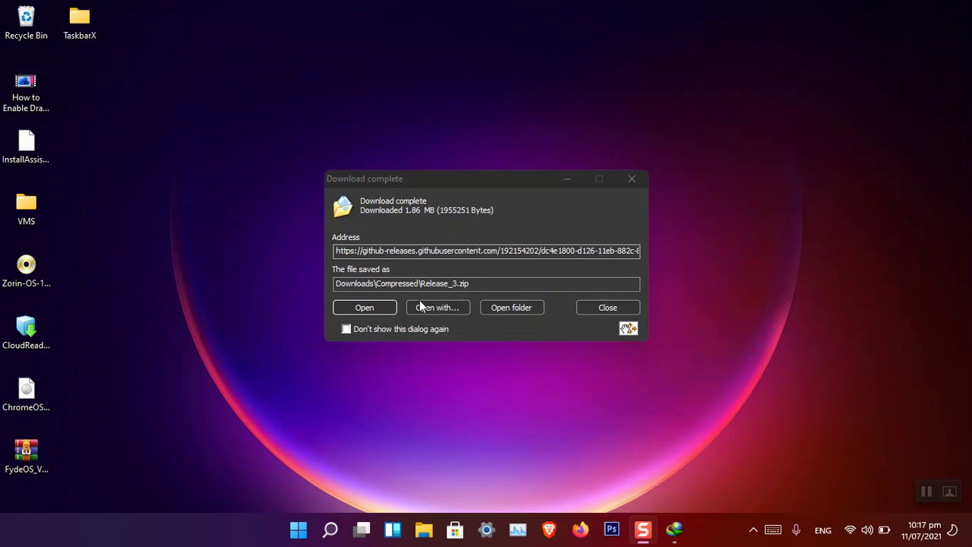
pyautogui.click(377, 307)
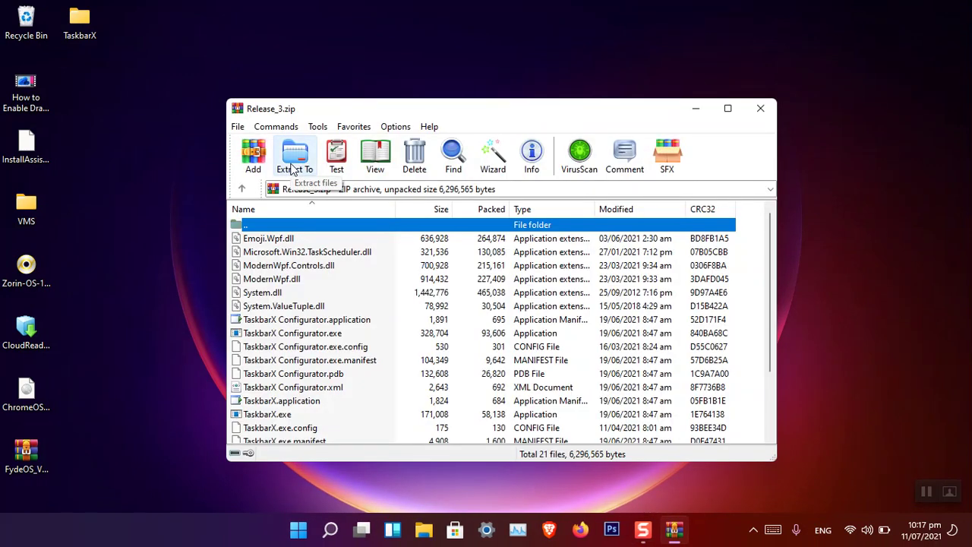
pyautogui.moveTo(85, 20); pyautogui.dragTo(123, 136)
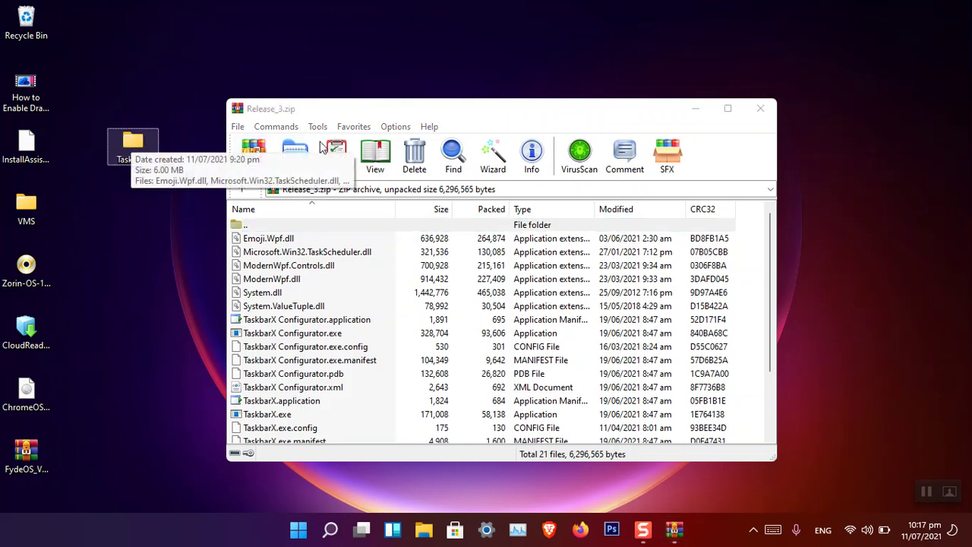
pyautogui.click(768, 112)
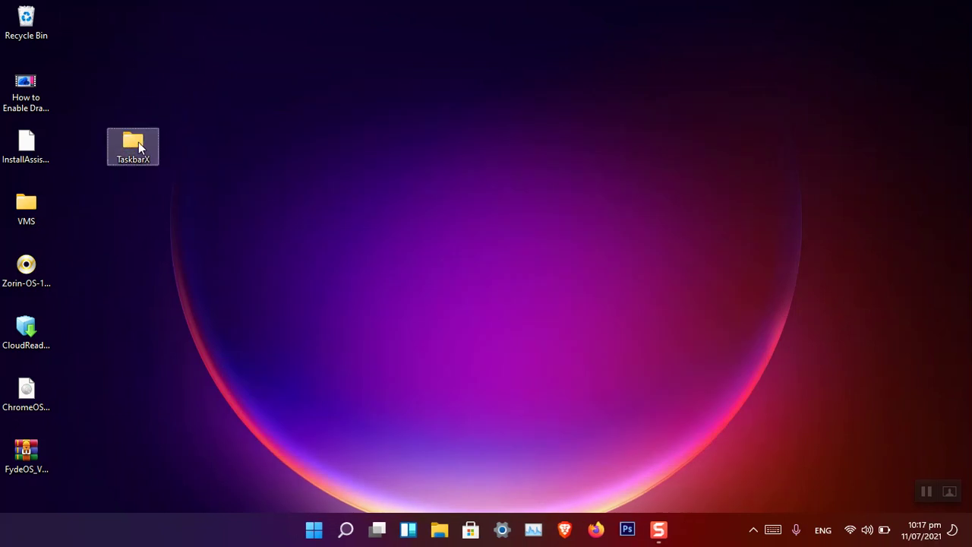
# Run TaskbarX Configurator.exe from the TaskbarX folder on the desktop
pyautogui.doubleClick(167, 157)
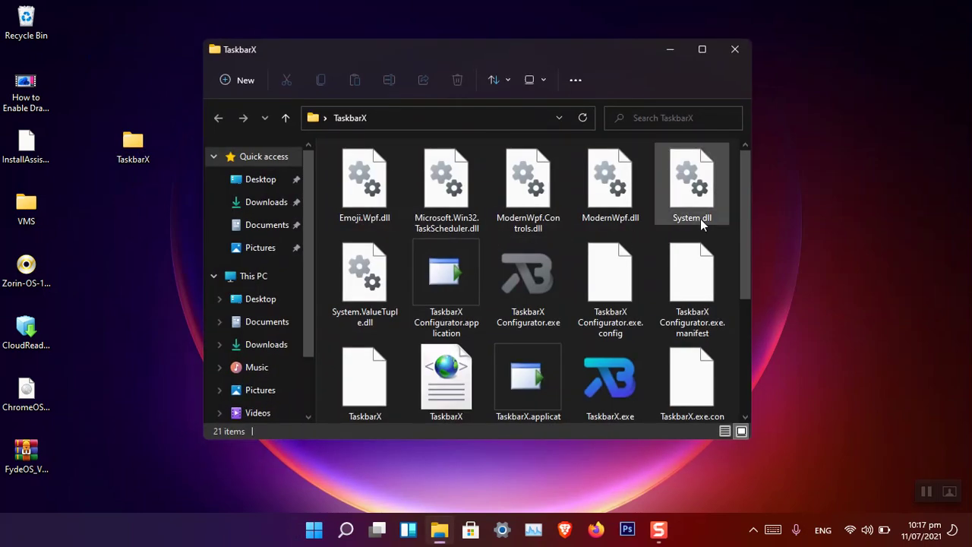
pyautogui.scroll(-1, 746, 232)
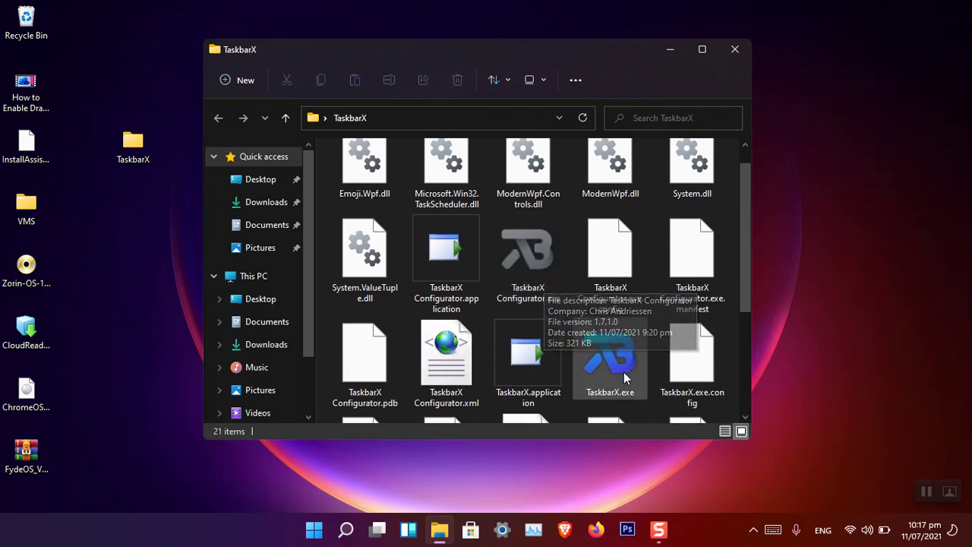
pyautogui.doubleClick(542, 262)
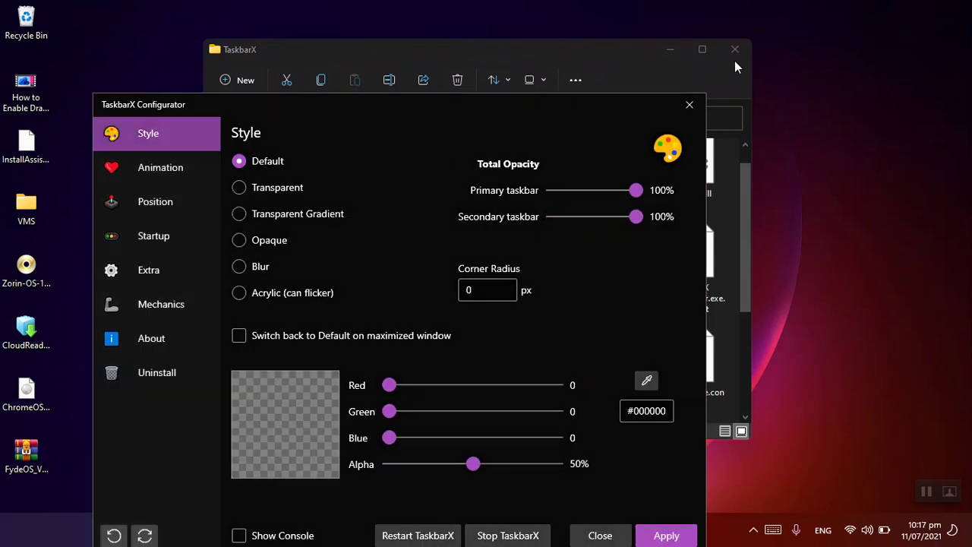
# Close the TaskbarX folder window and move the Configurator window clear of the taskbar
pyautogui.click(734, 51)
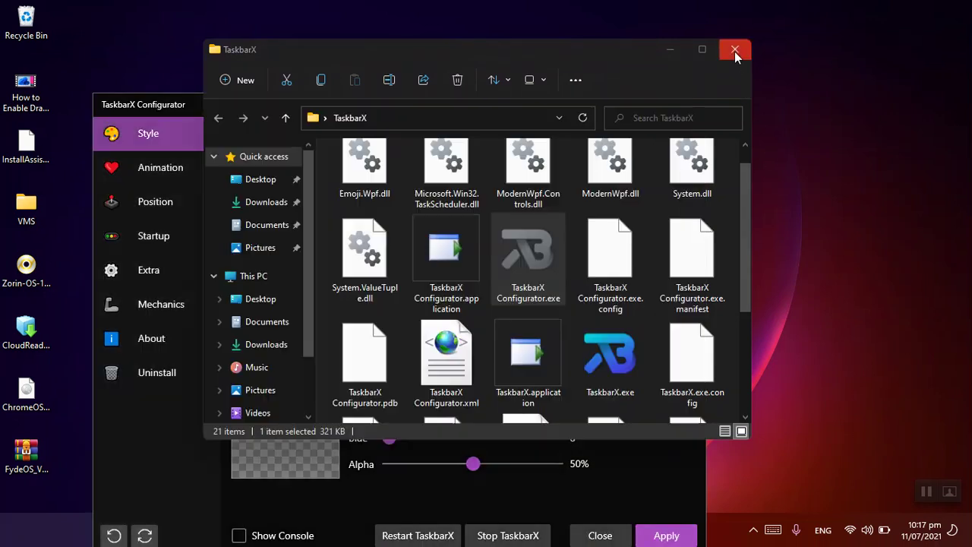
pyautogui.click(734, 51)
pyautogui.moveTo(542, 95); pyautogui.dragTo(648, 30)
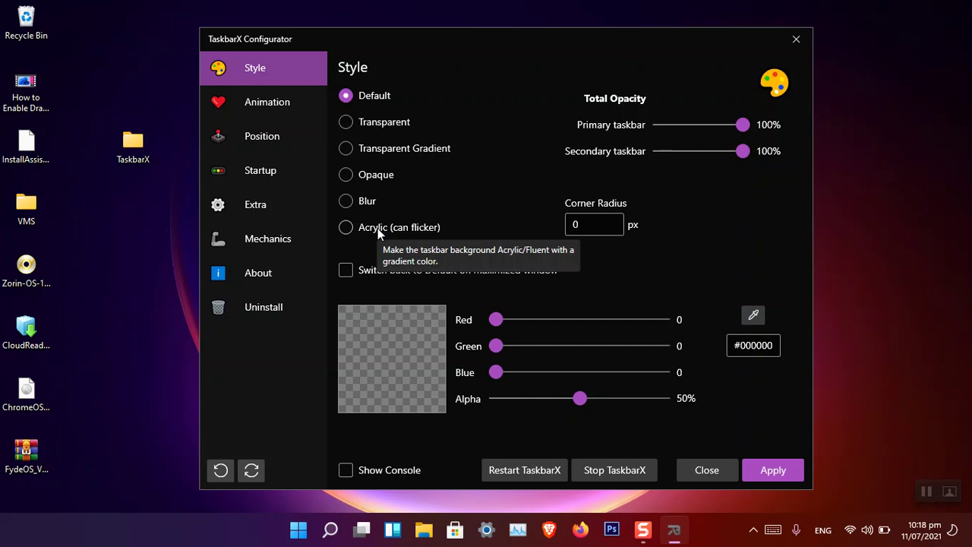
# Apply the Transparent style to the taskbar and shift the Configurator window slightly aside
pyautogui.click(384, 123)
pyautogui.click(774, 471)
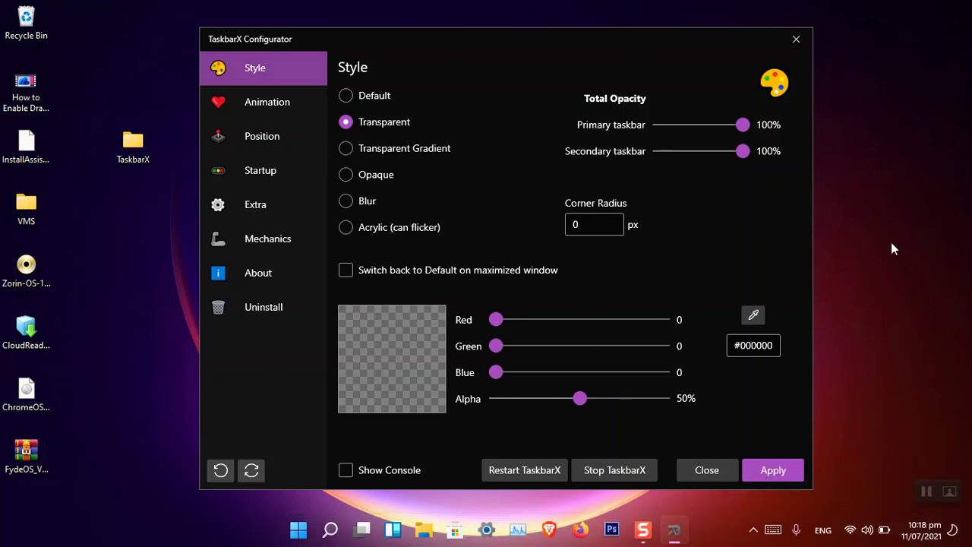
pyautogui.moveTo(696, 41); pyautogui.dragTo(723, 39)
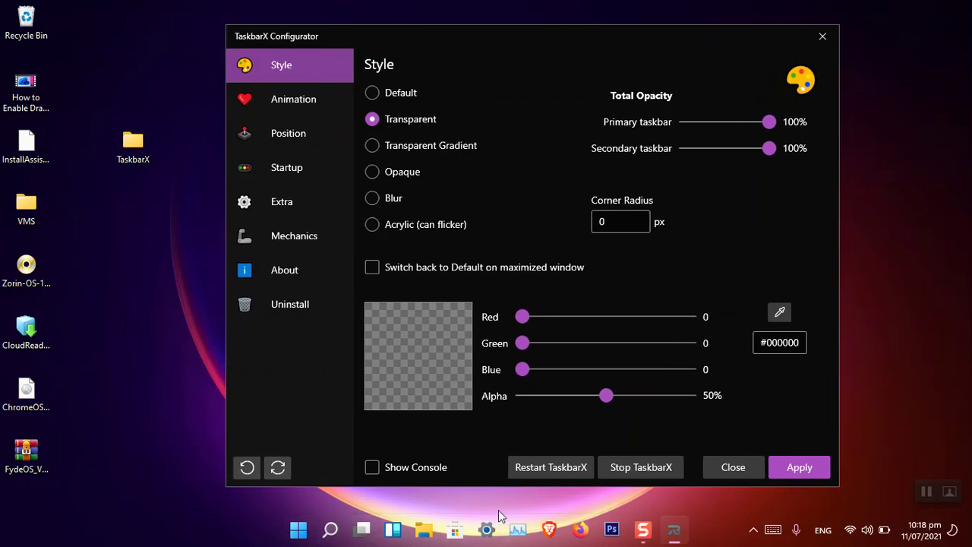
# Open and close the Start menu to check how the transparent taskbar behaves
pyautogui.click(297, 531)
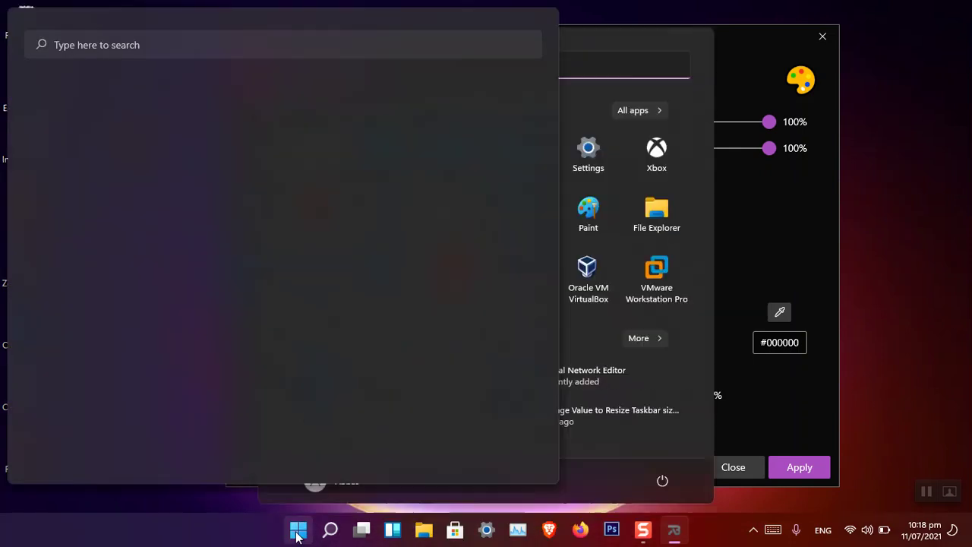
pyautogui.click(298, 532)
pyautogui.click(297, 532)
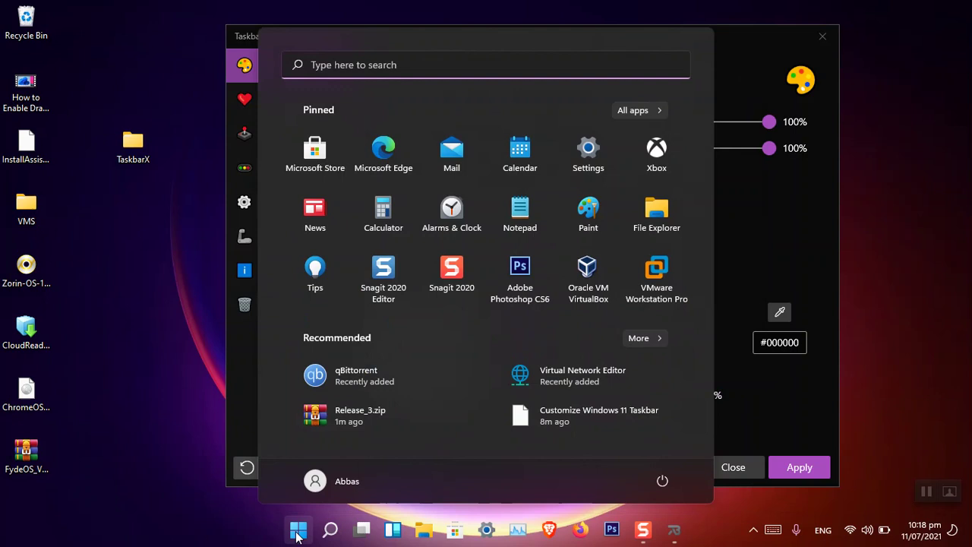
pyautogui.click(297, 533)
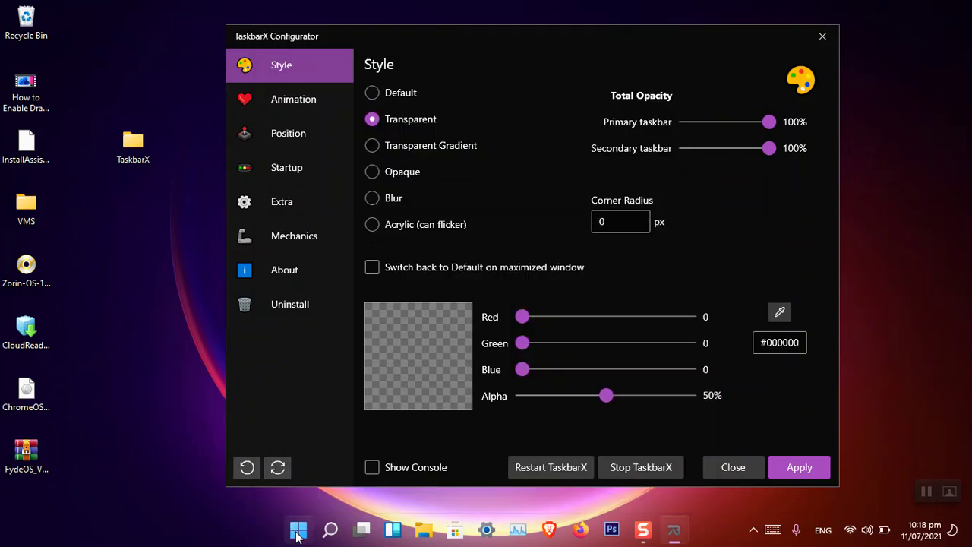
# Apply the Blur style to the taskbar
pyautogui.click(416, 145)
pyautogui.click(395, 199)
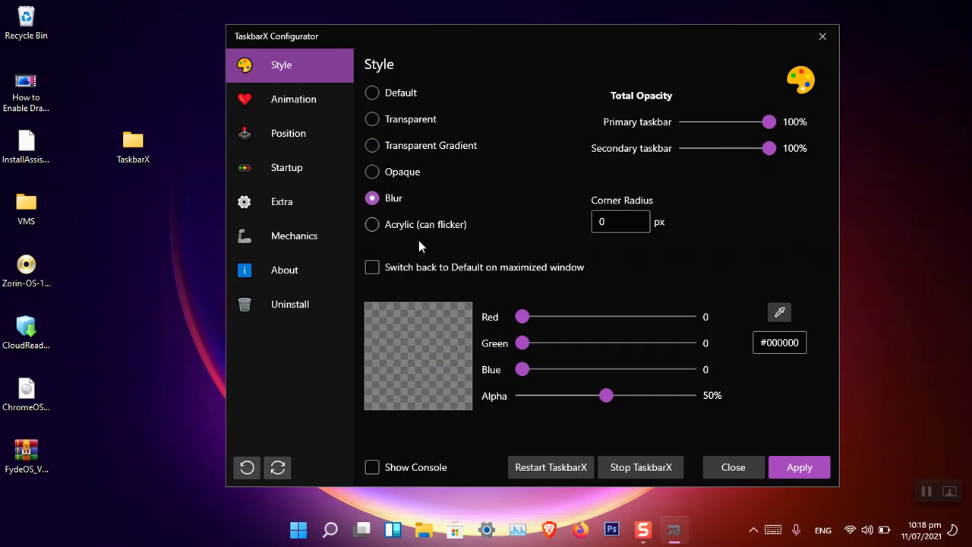
pyautogui.click(803, 469)
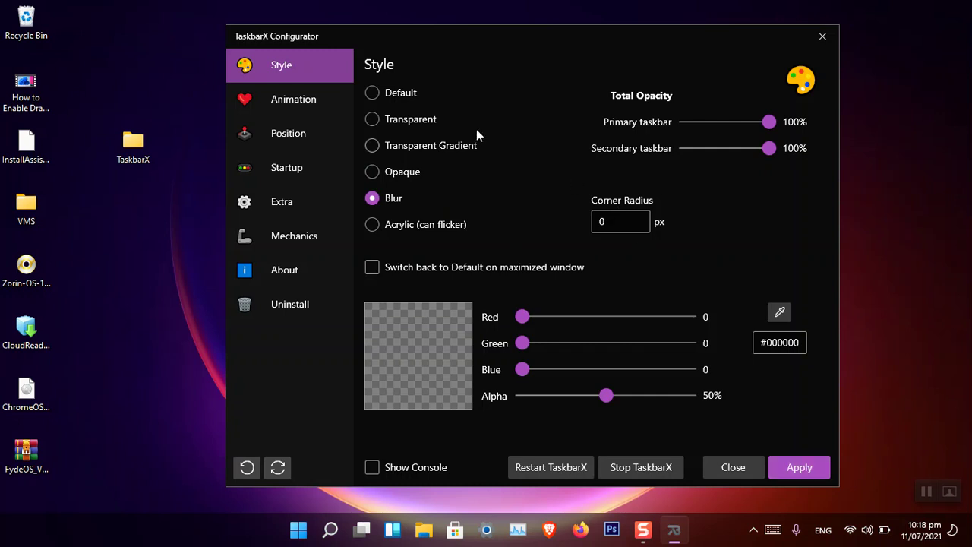
# Switch the taskbar style back to Transparent and apply it
pyautogui.click(400, 119)
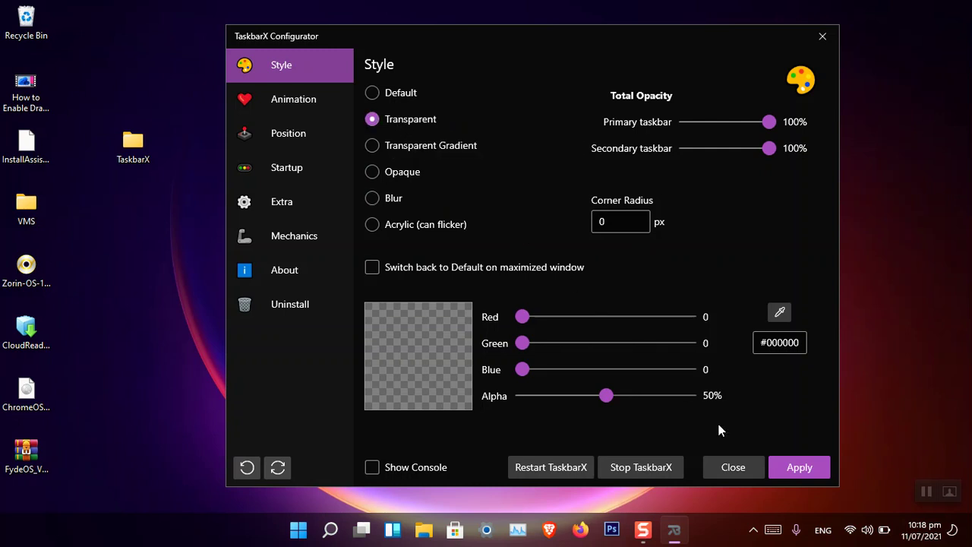
pyautogui.click(794, 468)
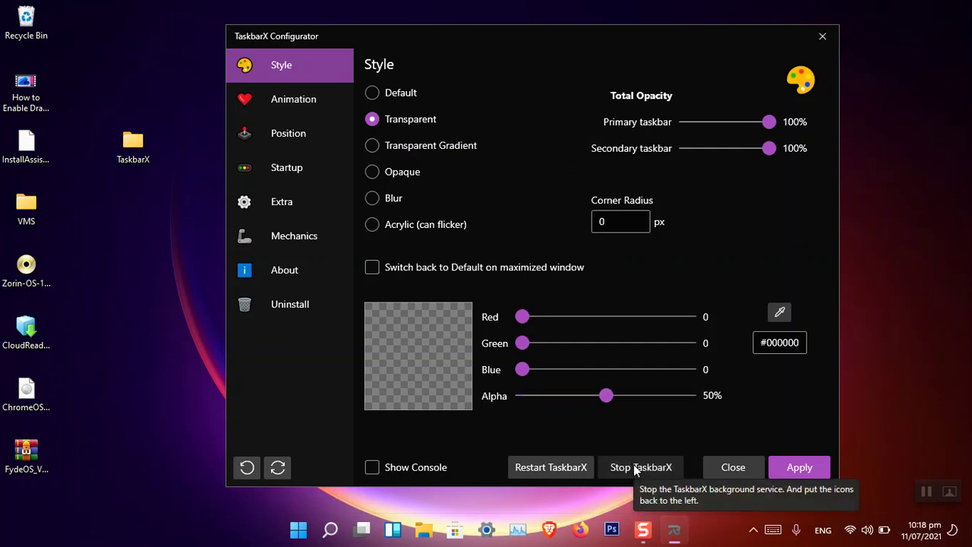
# View the Startup settings, stop the TaskbarX background service and close the Configurator
pyautogui.click(273, 174)
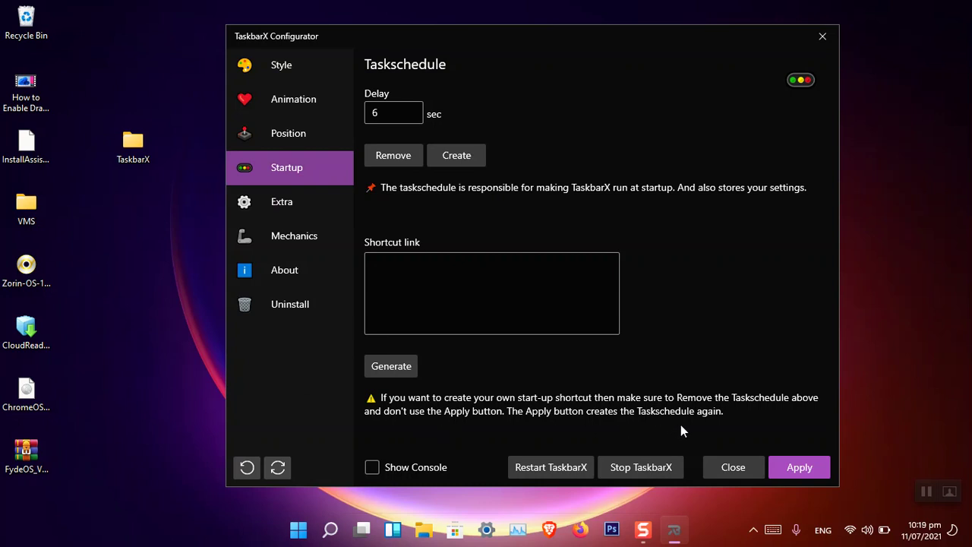
pyautogui.click(658, 465)
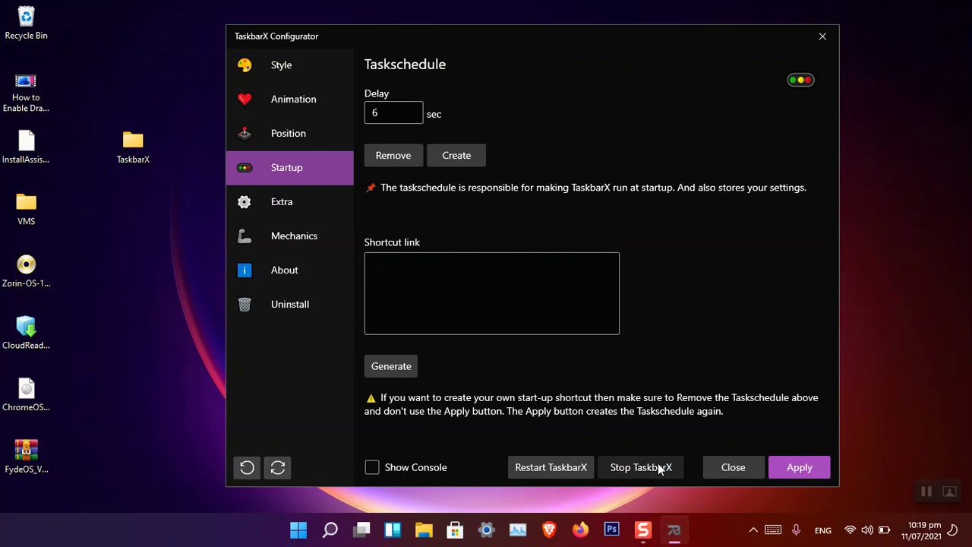
pyautogui.click(734, 467)
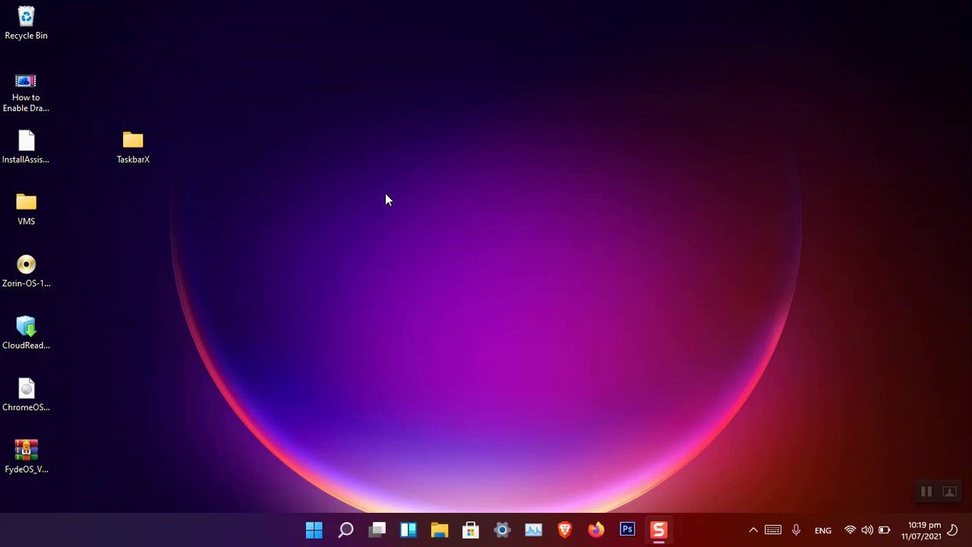
# Launch the Registry Editor by running regedit
pyautogui.press('super+r')
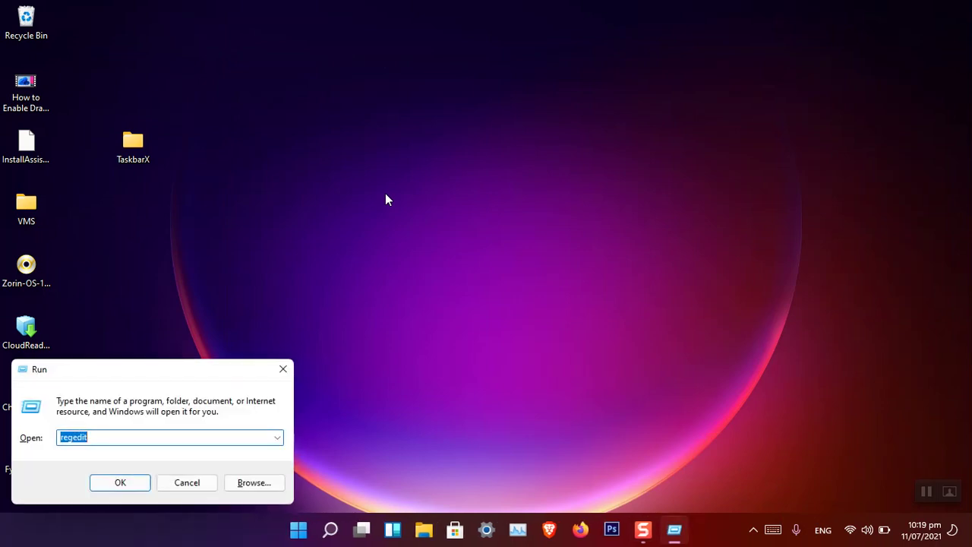
pyautogui.write('regedit')
pyautogui.press('Return')
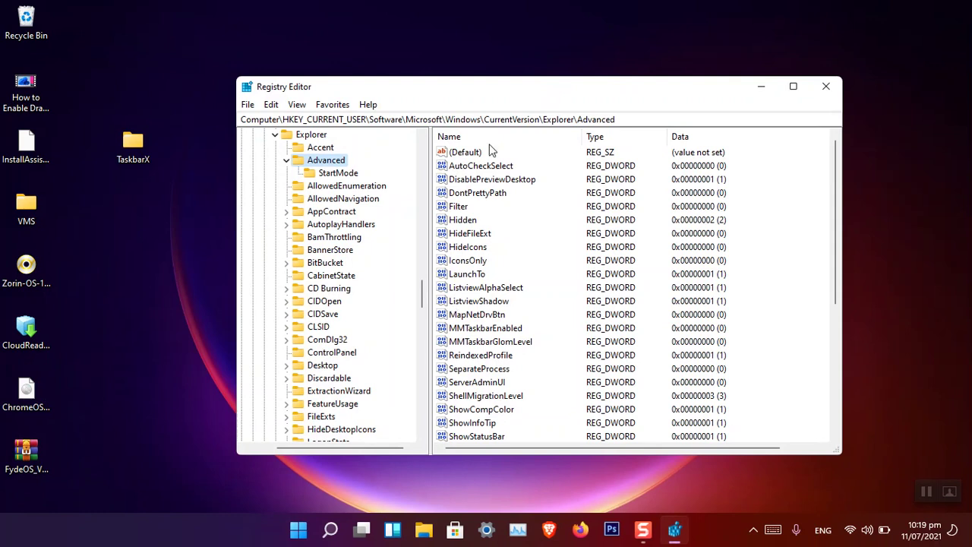
# Maximize the Registry Editor and trace the Explorer\Advanced key's path from HKEY_CURRENT_USER through Software to Microsoft
pyautogui.moveTo(623, 119); pyautogui.dragTo(247, 119)
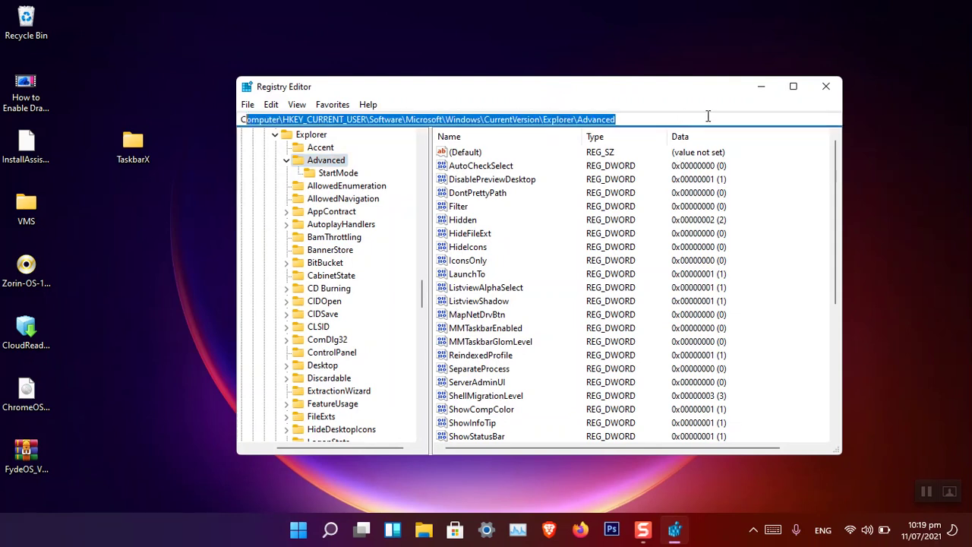
pyautogui.click(792, 87)
pyautogui.moveTo(76, 505); pyautogui.dragTo(22, 503)
pyautogui.scroll(7, 119, 297)
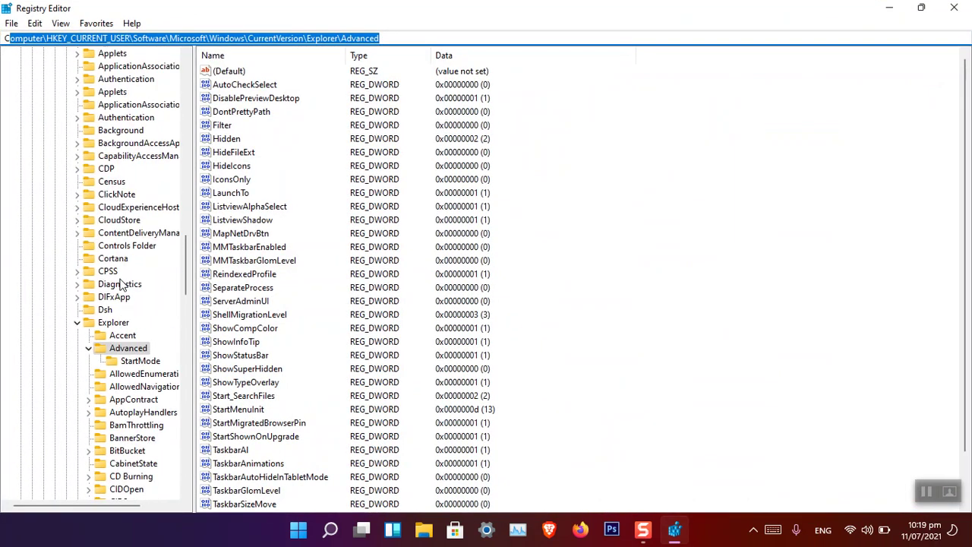
pyautogui.scroll(20, 119, 283)
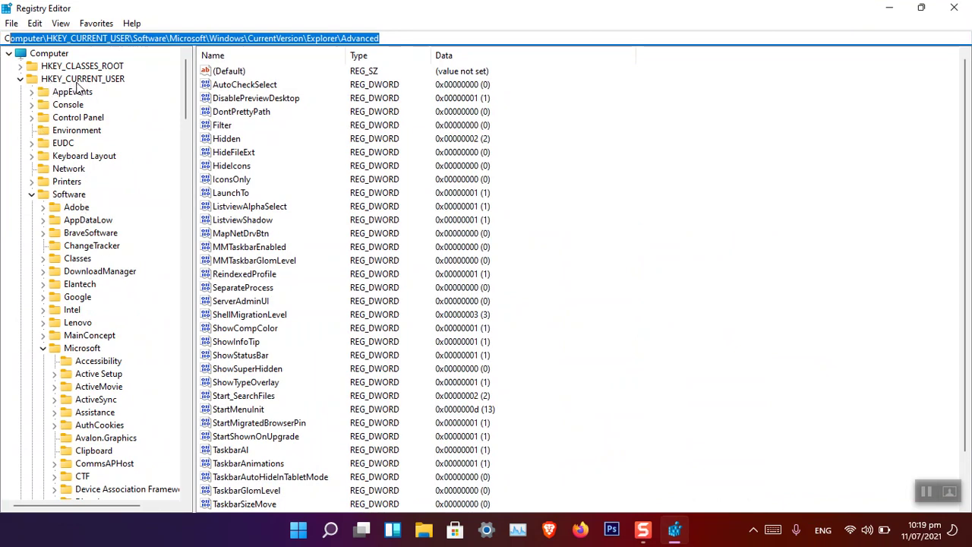
pyautogui.click(79, 350)
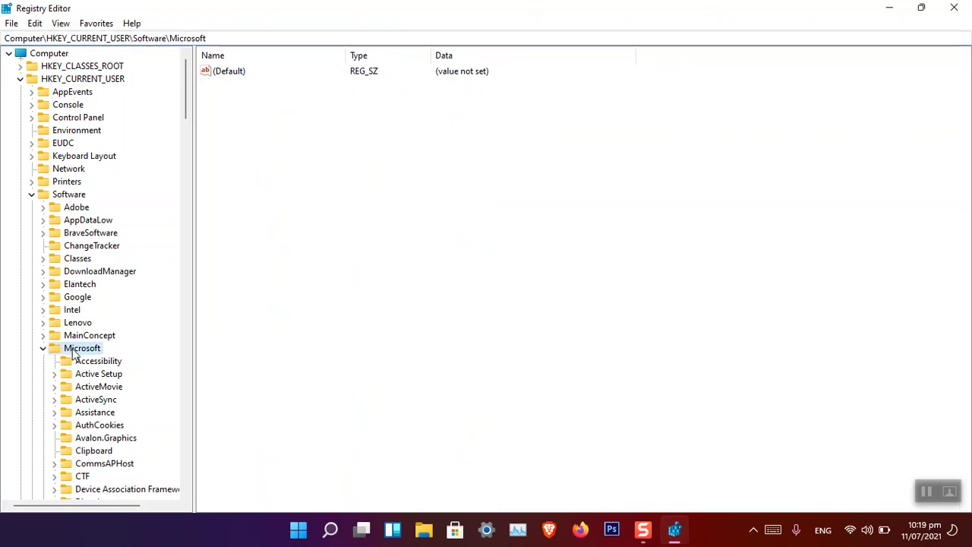
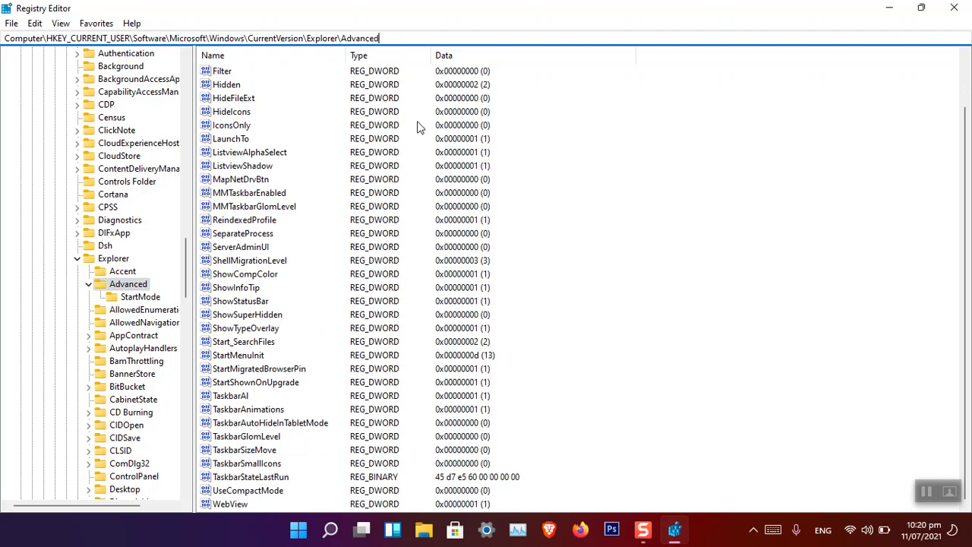
# Switch to the Brave browser, go to wikigain.com and open the article on customizing the Windows 11 taskbar
pyautogui.click(549, 535)
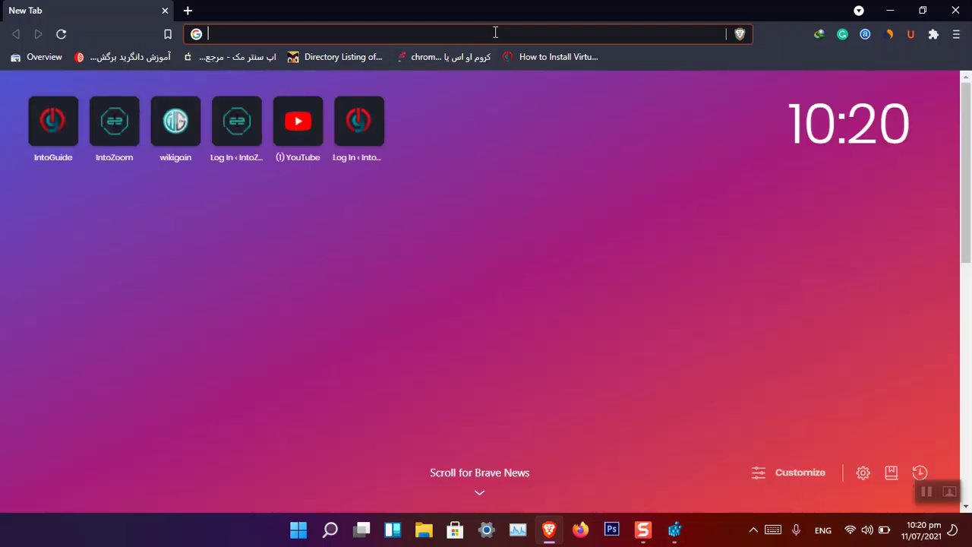
pyautogui.write('wikigain.com')
pyautogui.press('Return')
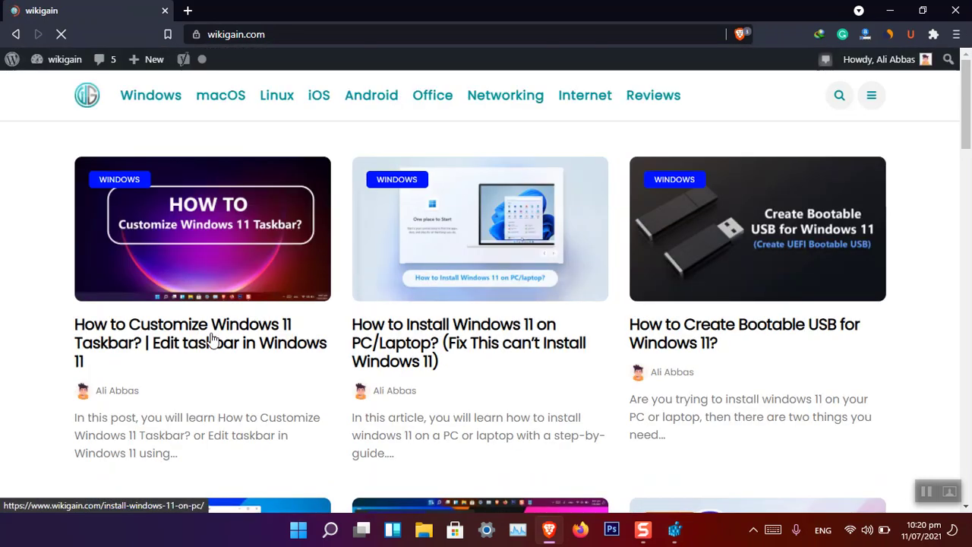
pyautogui.click(219, 332)
# Find the registry path to the Advanced key and the DWORD (32-bit) value instructions in the article
pyautogui.scroll(-15, 291, 279)
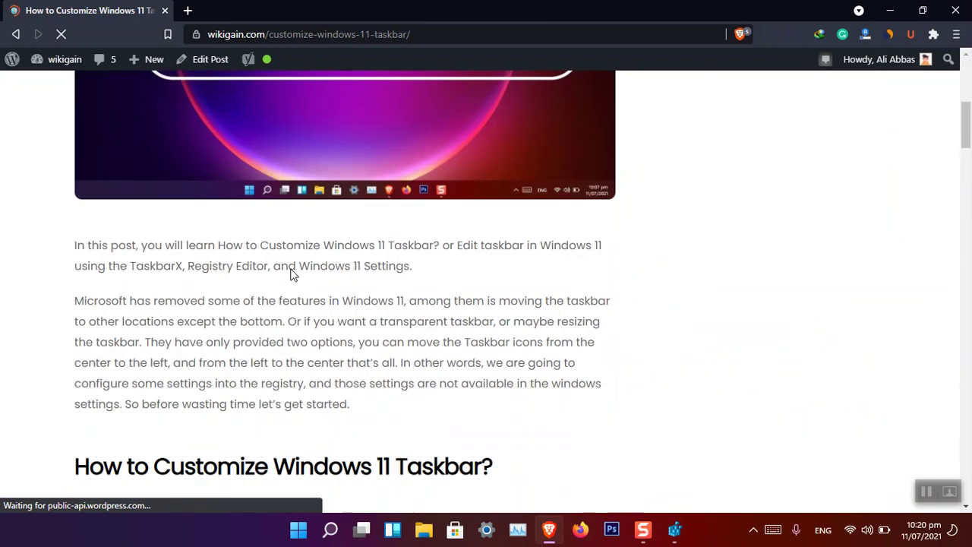
pyautogui.scroll(-15, 283, 269)
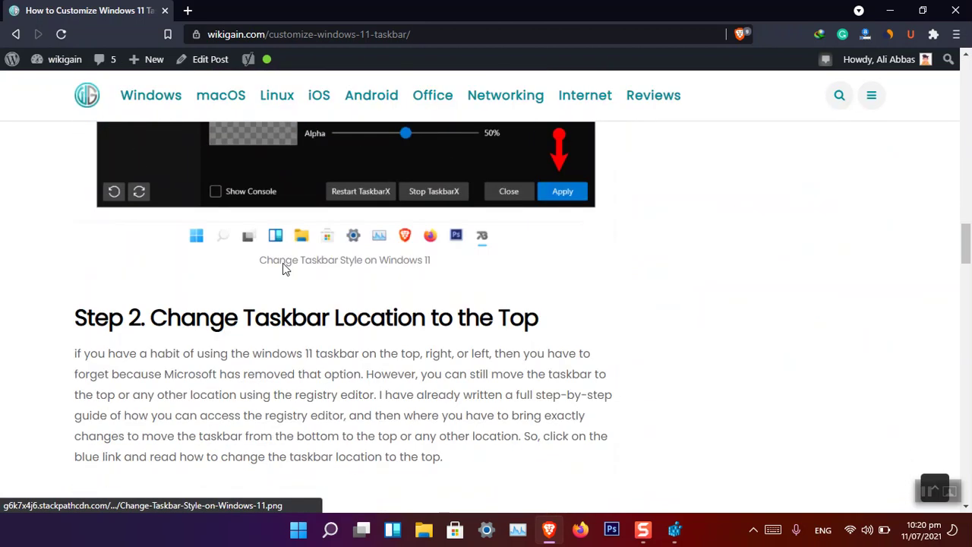
pyautogui.scroll(-1, 283, 270)
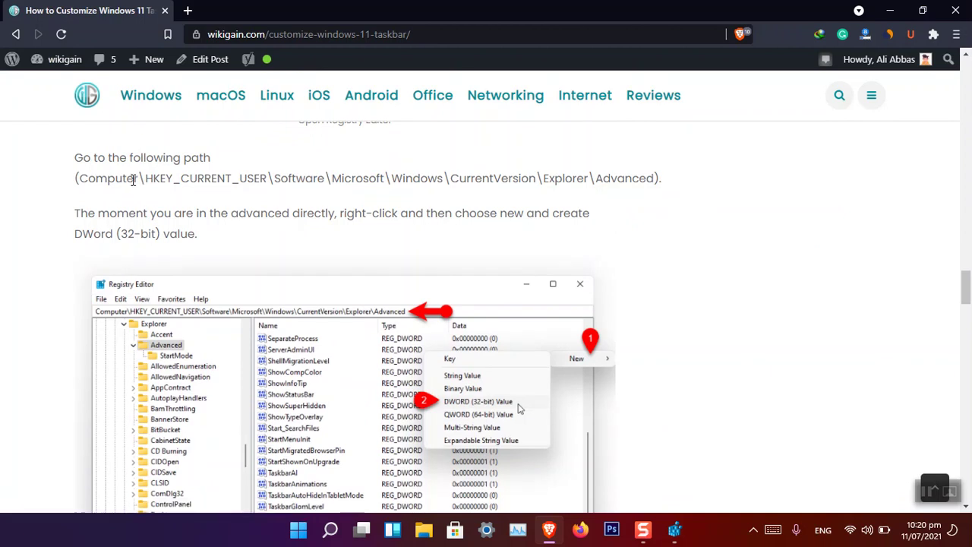
pyautogui.moveTo(115, 179); pyautogui.dragTo(654, 179)
pyautogui.click(662, 180)
pyautogui.scroll(-1, 552, 250)
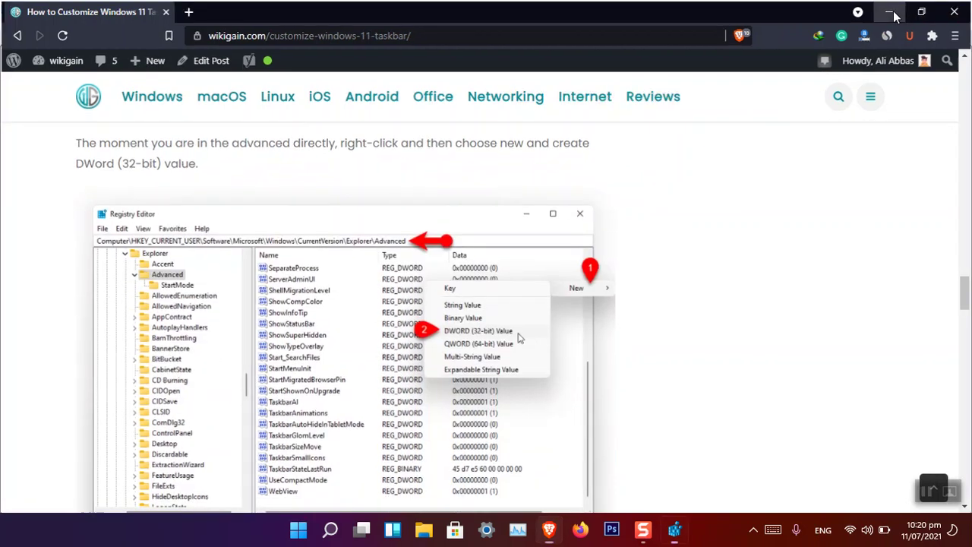
# Minimize the browser to return to the Registry Editor and restore its window from full screen
pyautogui.click(890, 10)
pyautogui.moveTo(609, 18); pyautogui.dragTo(499, 59)
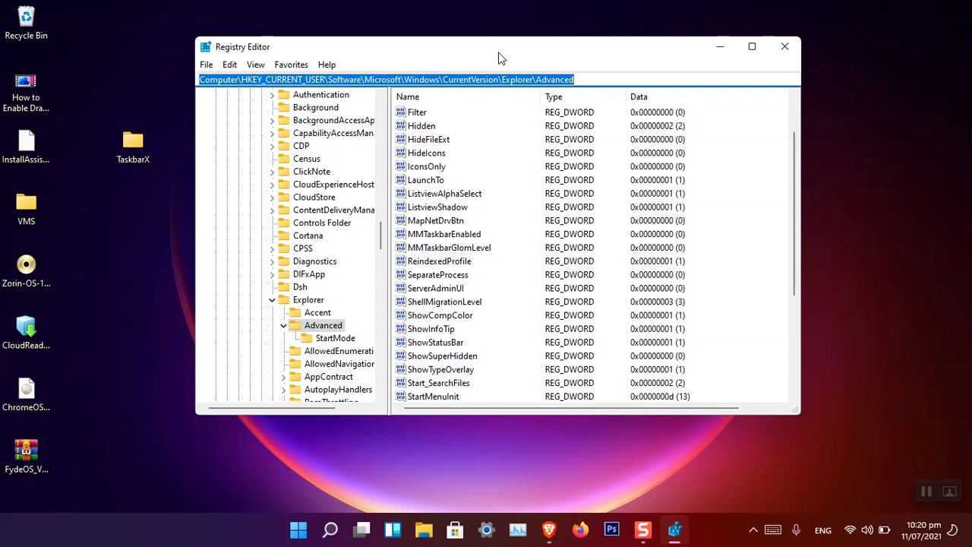
pyautogui.click(597, 80)
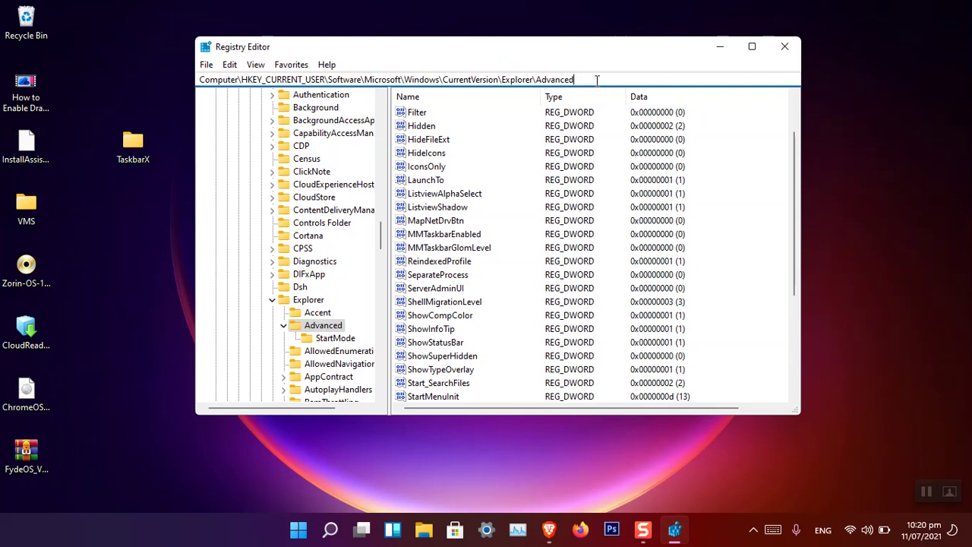
# Create a new DWORD (32-bit) value named TaskbarSi in the Explorer\Advanced key
pyautogui.rightClick(754, 227)
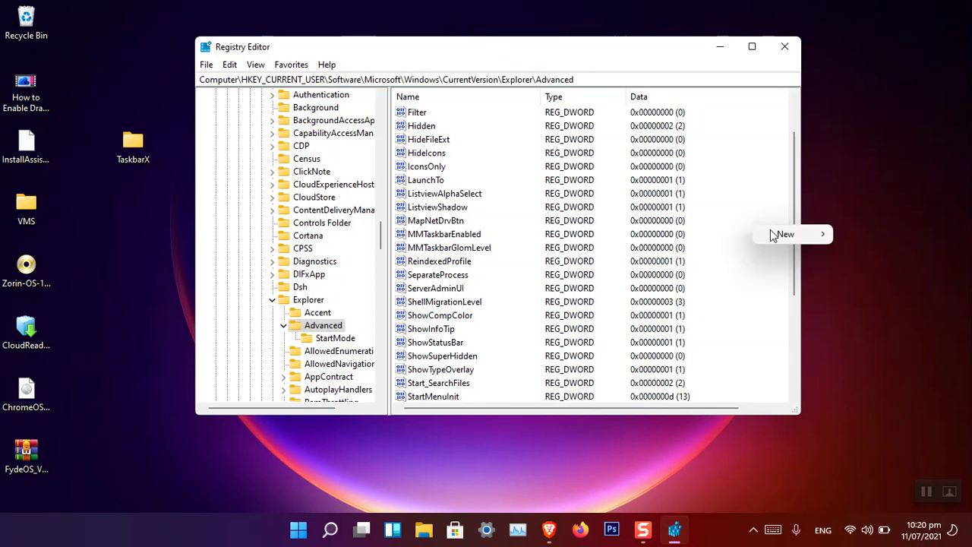
pyautogui.moveTo(772, 235)
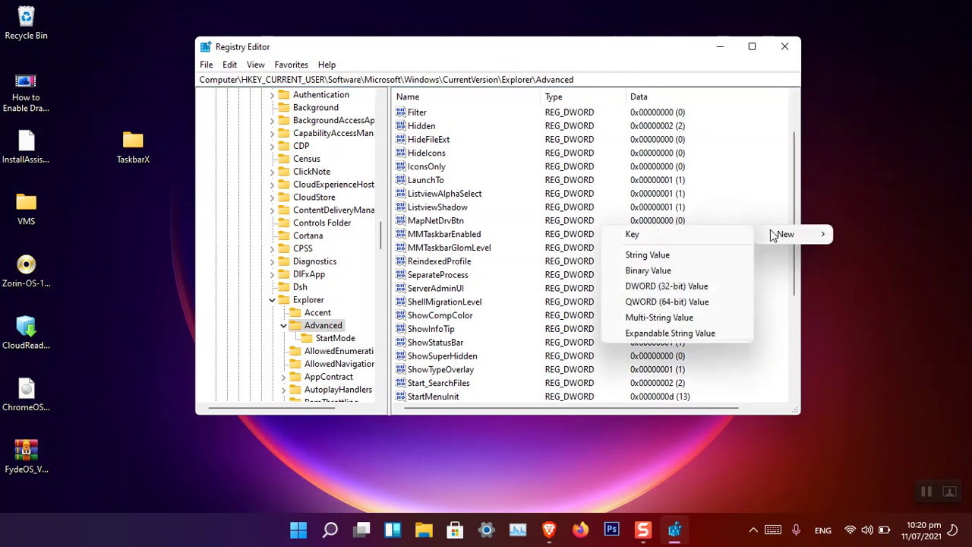
pyautogui.click(720, 288)
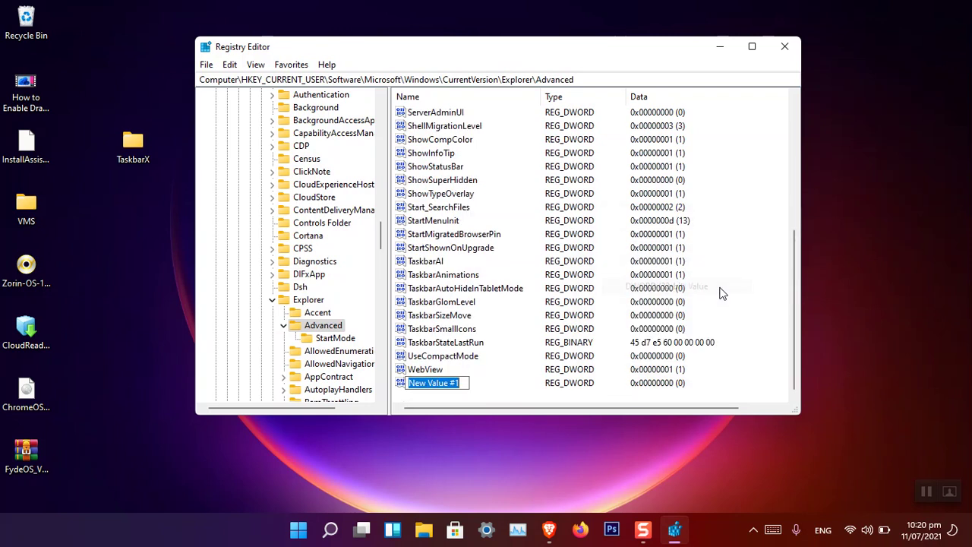
pyautogui.write('Ta')
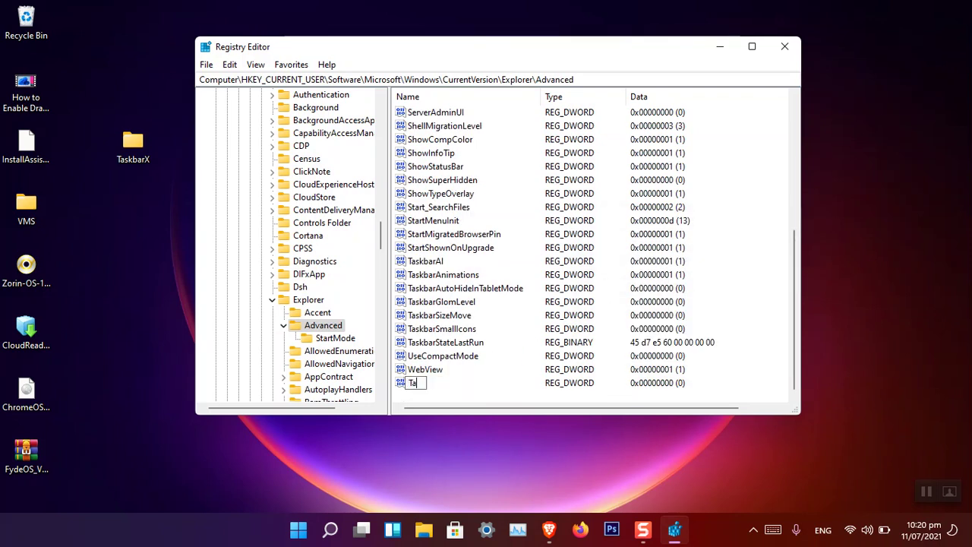
pyautogui.write('skbarSi')
pyautogui.press('Return')
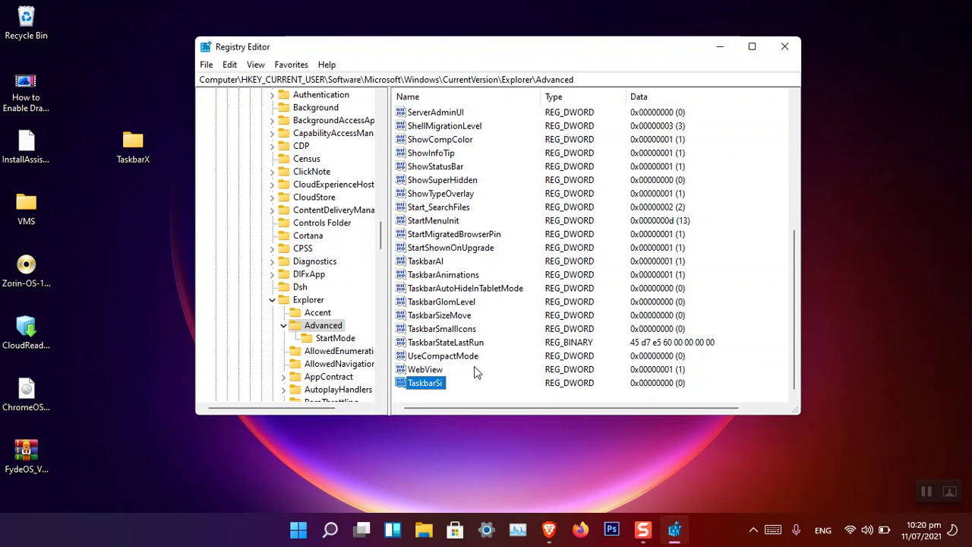
# Confirm value data 0 for TaskbarSi with hexadecimal base and close the Registry Editor
pyautogui.rightClick(438, 386)
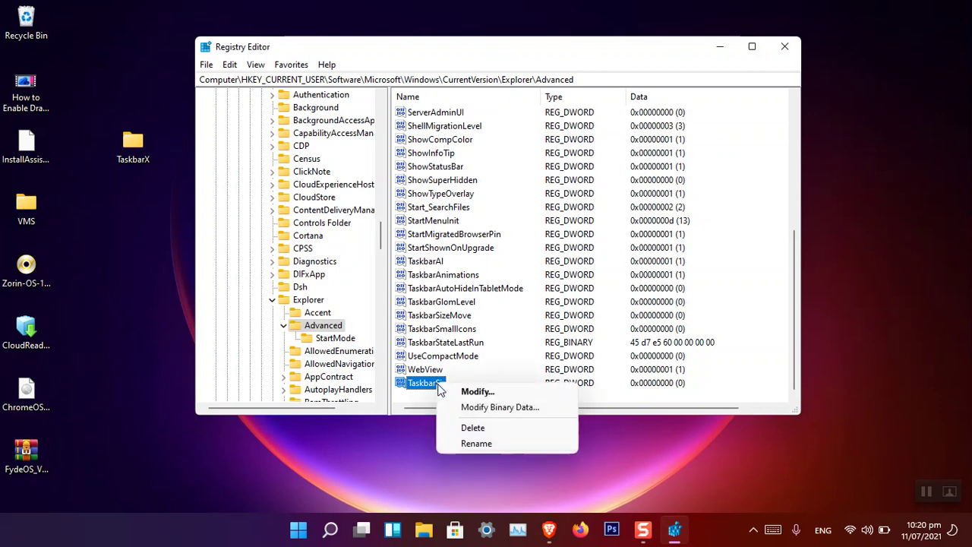
pyautogui.click(477, 391)
pyautogui.moveTo(340, 122); pyautogui.dragTo(508, 181)
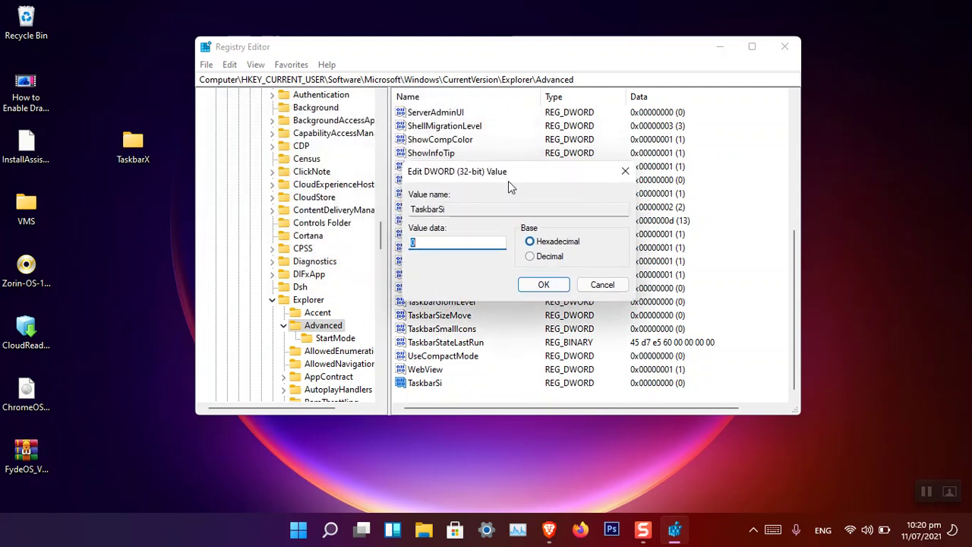
pyautogui.click(474, 243)
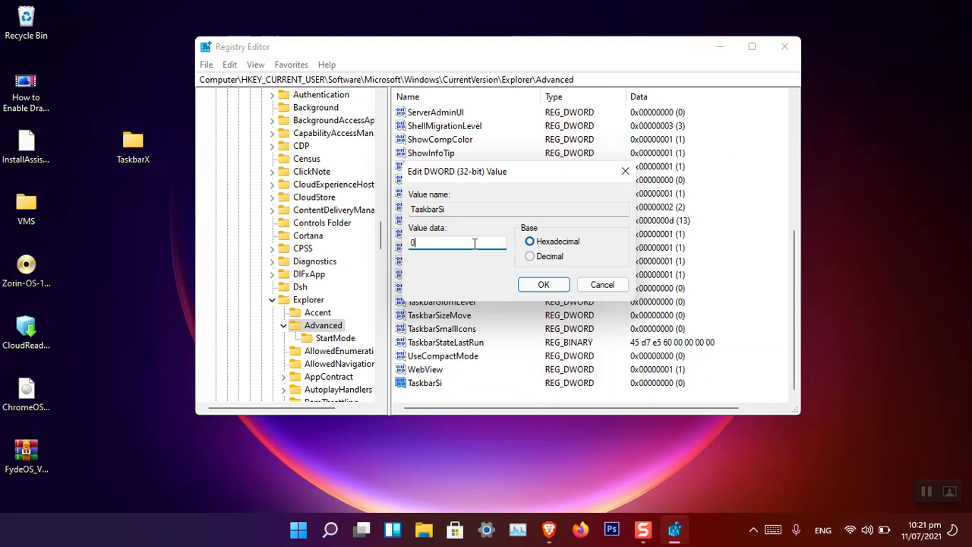
pyautogui.click(543, 289)
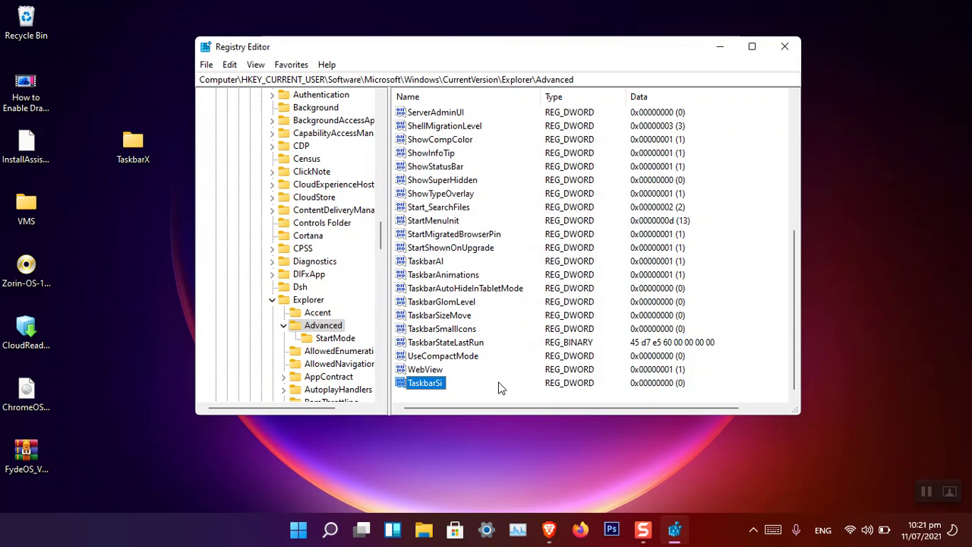
pyautogui.click(784, 46)
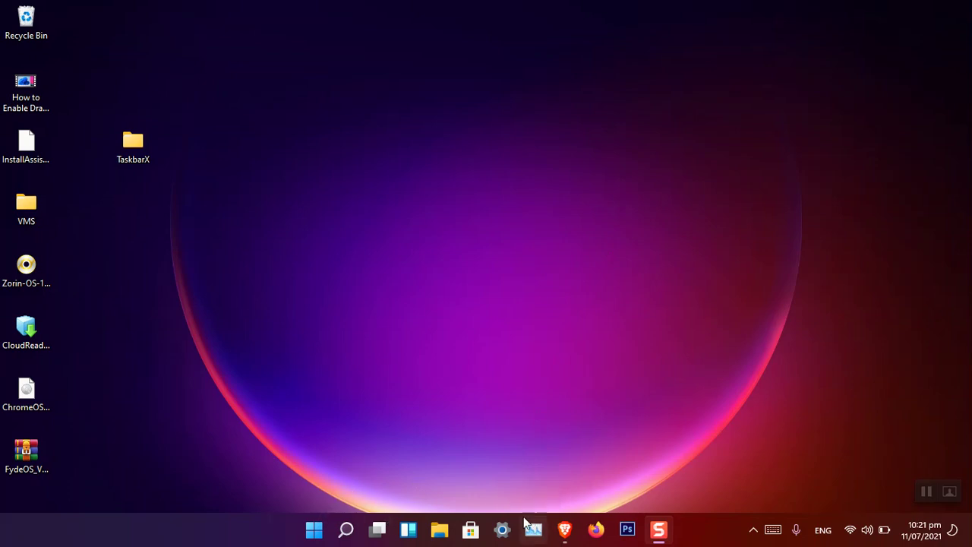
# Open Task Manager in its detailed view
pyautogui.rightClick(321, 528)
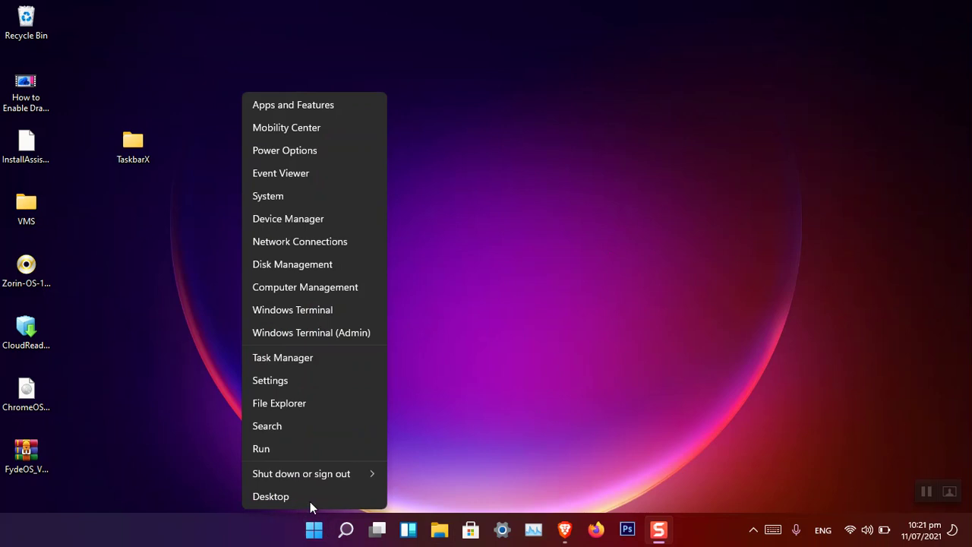
pyautogui.click(287, 358)
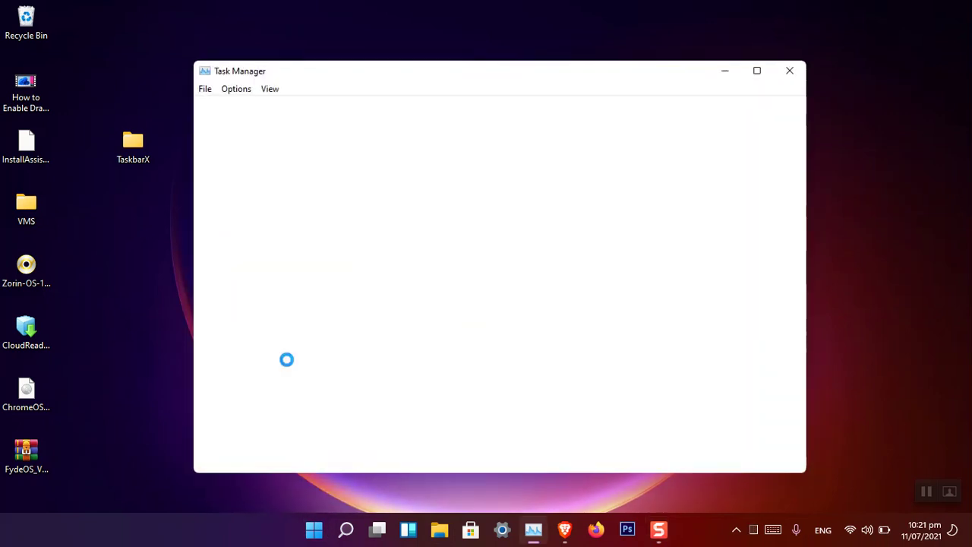
pyautogui.click(244, 457)
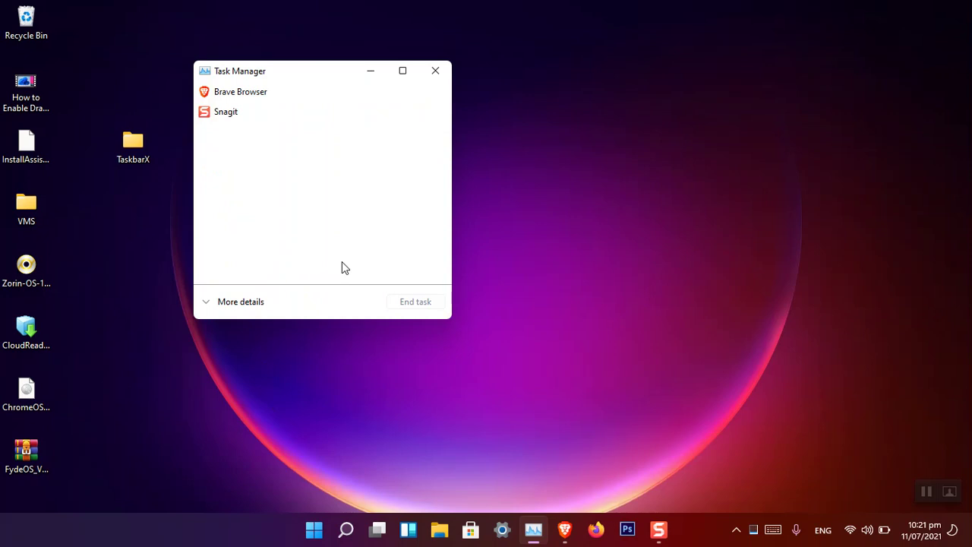
pyautogui.click(222, 305)
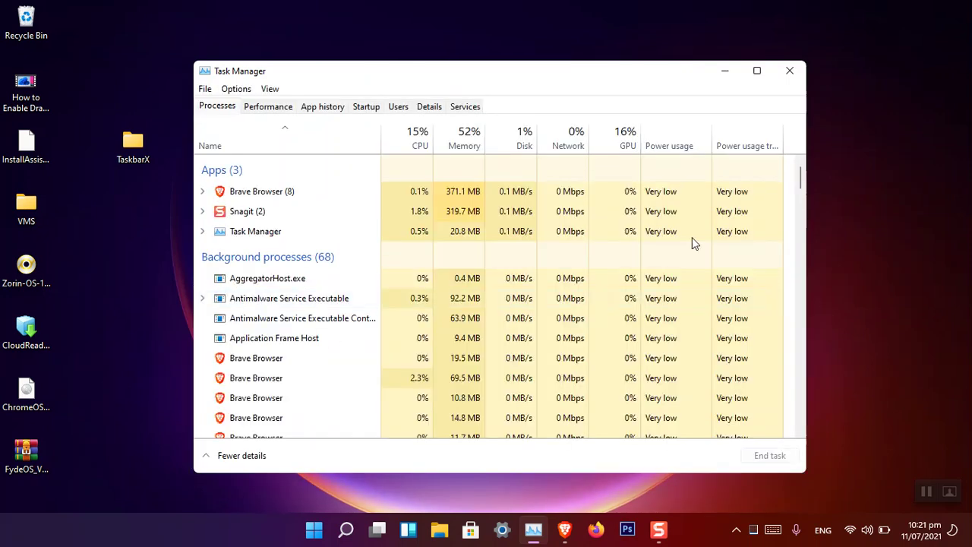
# Restart the Windows Explorer process to apply the taskbar size change and close Task Manager
pyautogui.moveTo(803, 172); pyautogui.dragTo(811, 430)
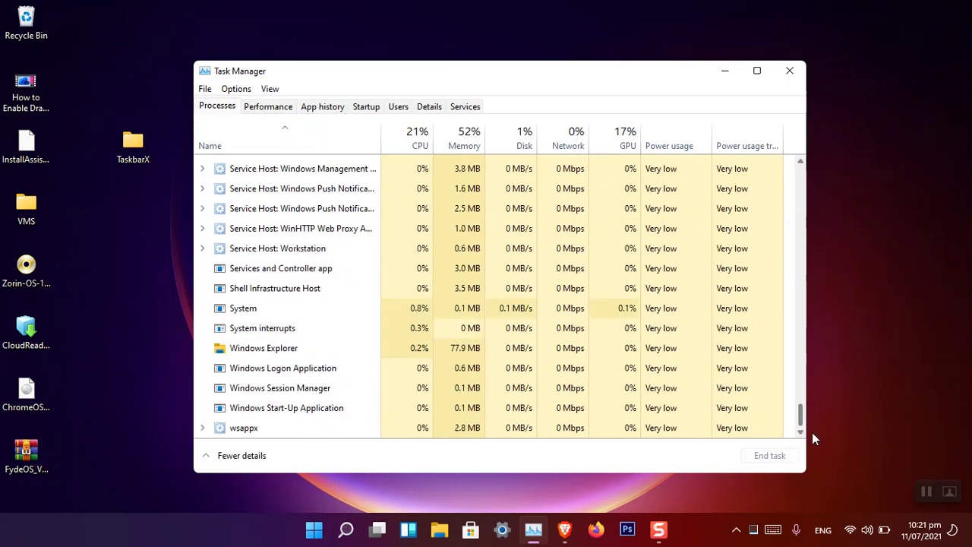
pyautogui.click(301, 352)
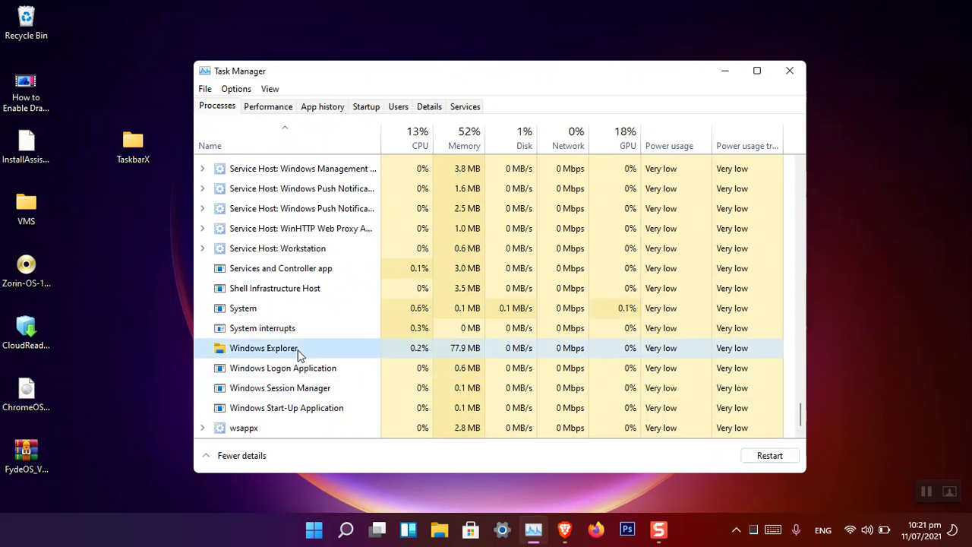
pyautogui.rightClick(311, 354)
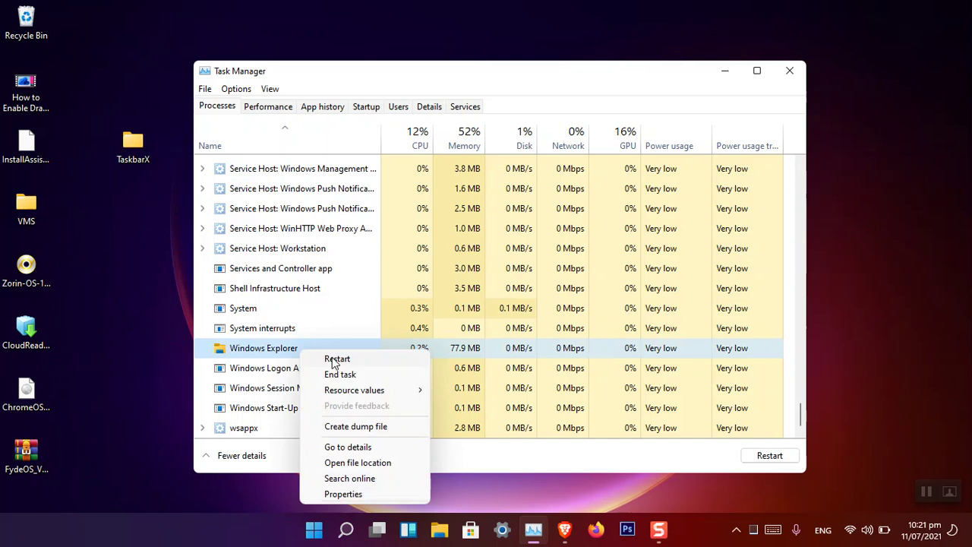
pyautogui.click(334, 362)
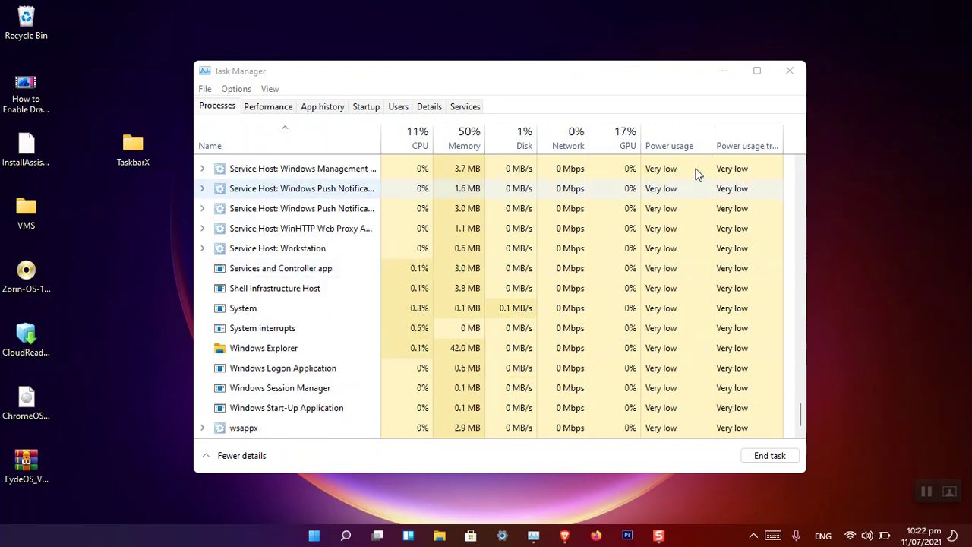
pyautogui.click(778, 74)
# Reopen the Registry Editor and set the TaskbarSi value data to 1 with hexadecimal base
pyautogui.press('super+r')
pyautogui.press('Return')
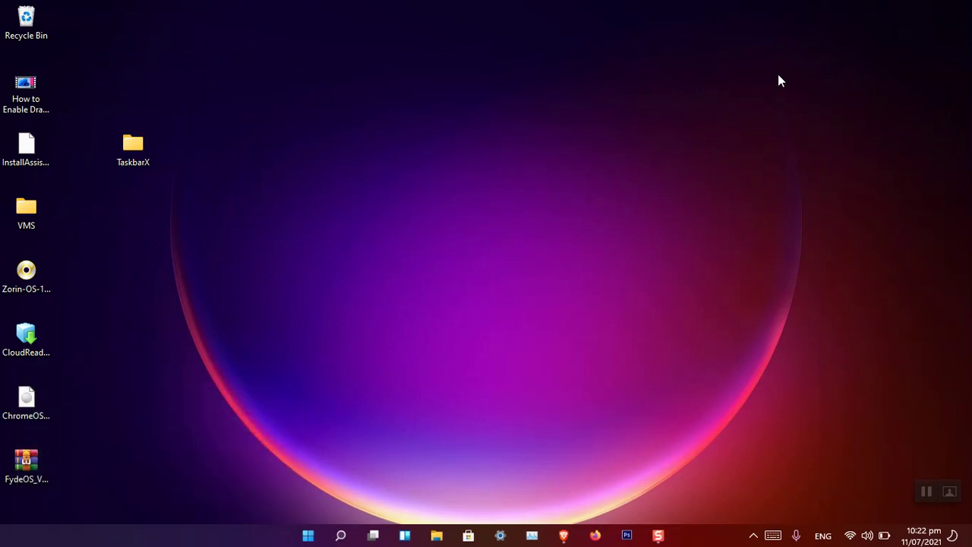
pyautogui.scroll(-5, 486, 319)
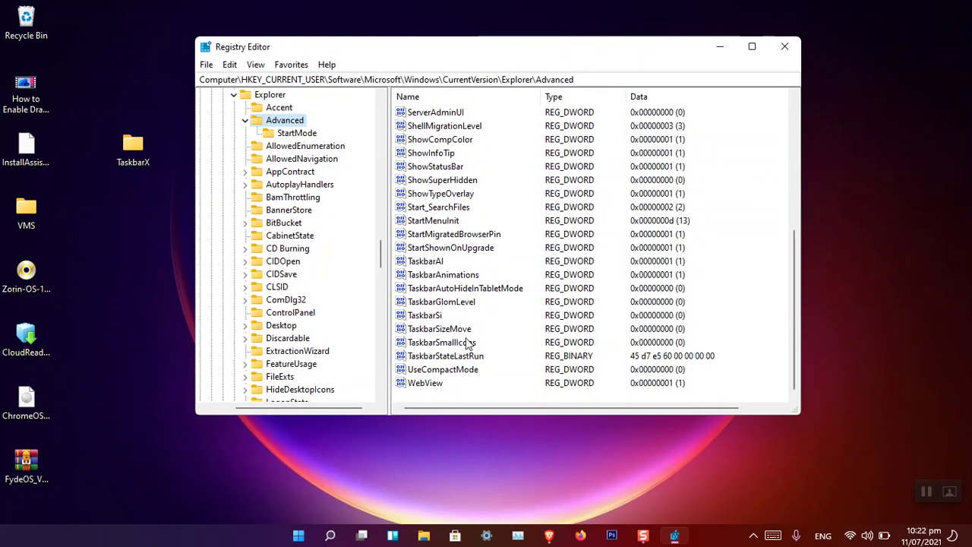
pyautogui.rightClick(425, 322)
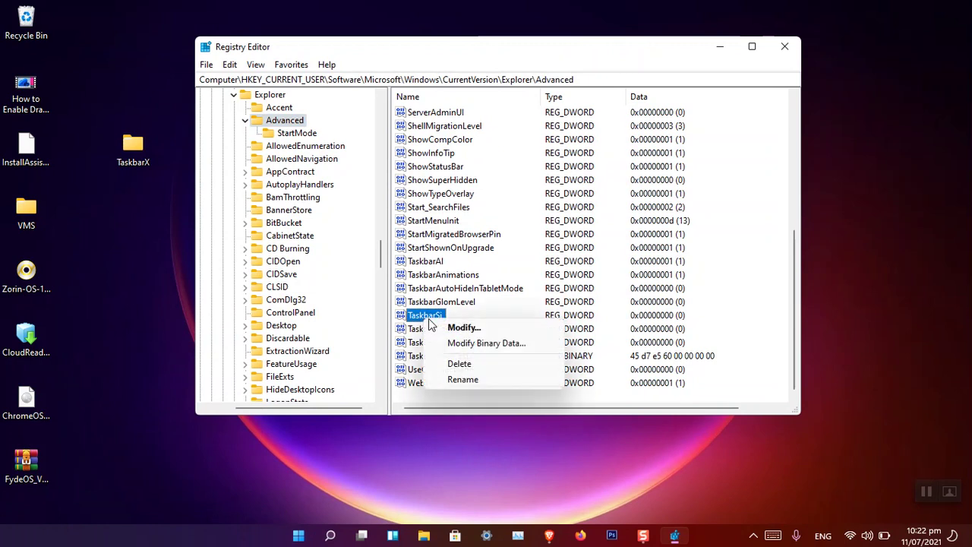
pyautogui.click(463, 328)
pyautogui.write('1')
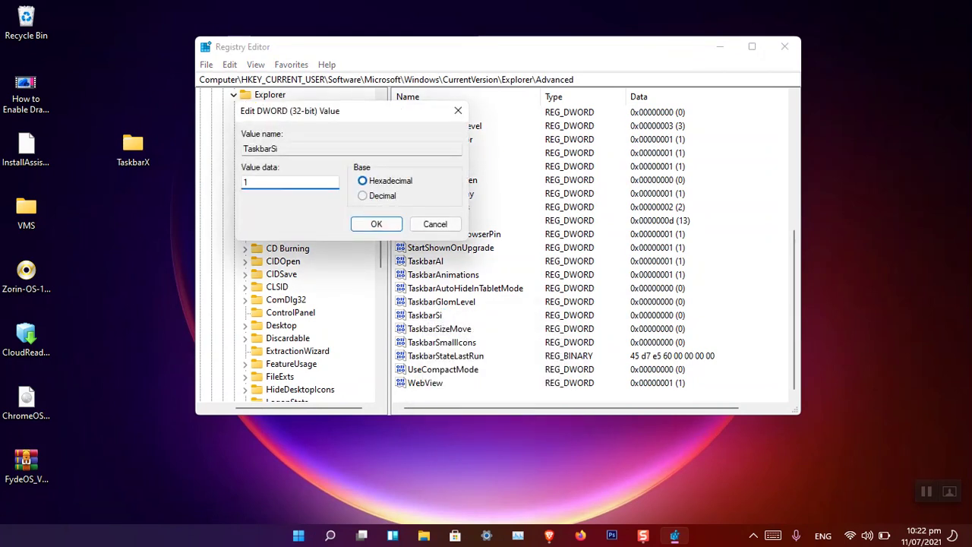
pyautogui.click(357, 226)
# Restart the Windows Explorer process from Task Manager to apply the TaskbarSi change, and close Task Manager
pyautogui.click(517, 535)
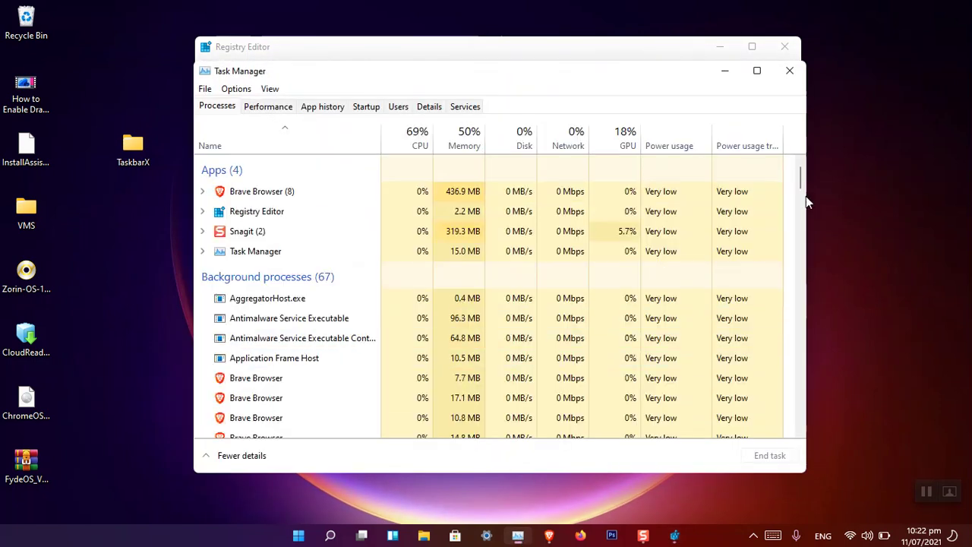
pyautogui.moveTo(800, 182); pyautogui.dragTo(808, 430)
pyautogui.click(296, 351)
pyautogui.click(768, 458)
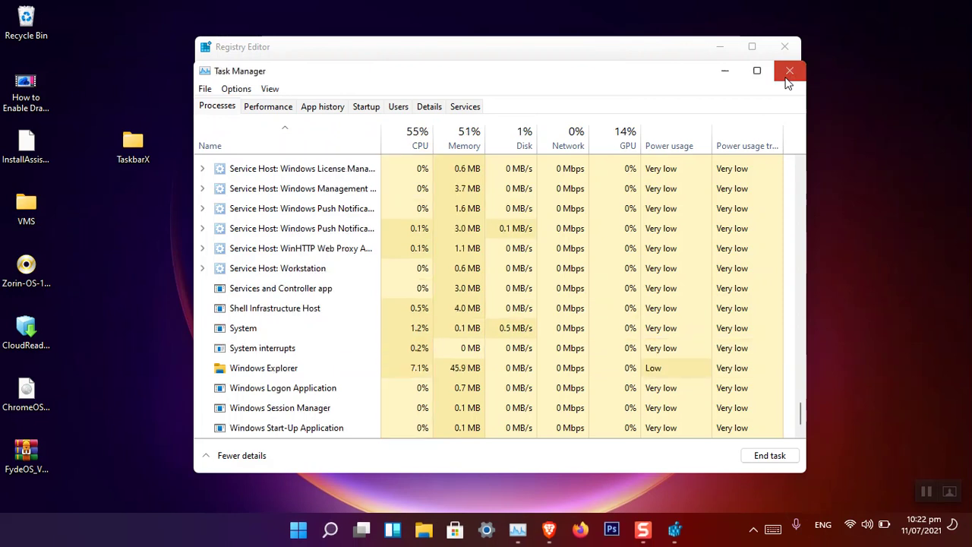
pyautogui.click(789, 72)
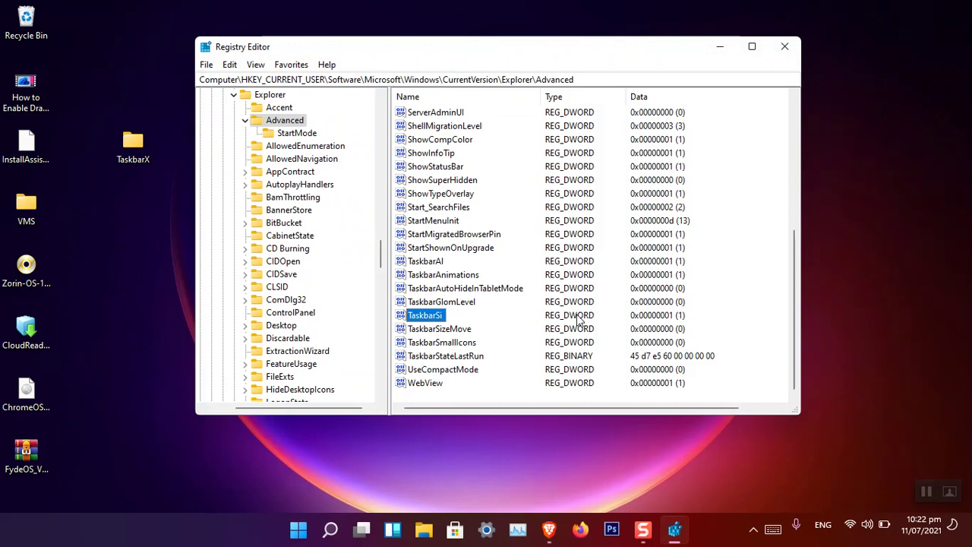
# Permanently delete the TaskbarSi value from the Explorer\Advanced key
pyautogui.rightClick(439, 319)
pyautogui.click(474, 362)
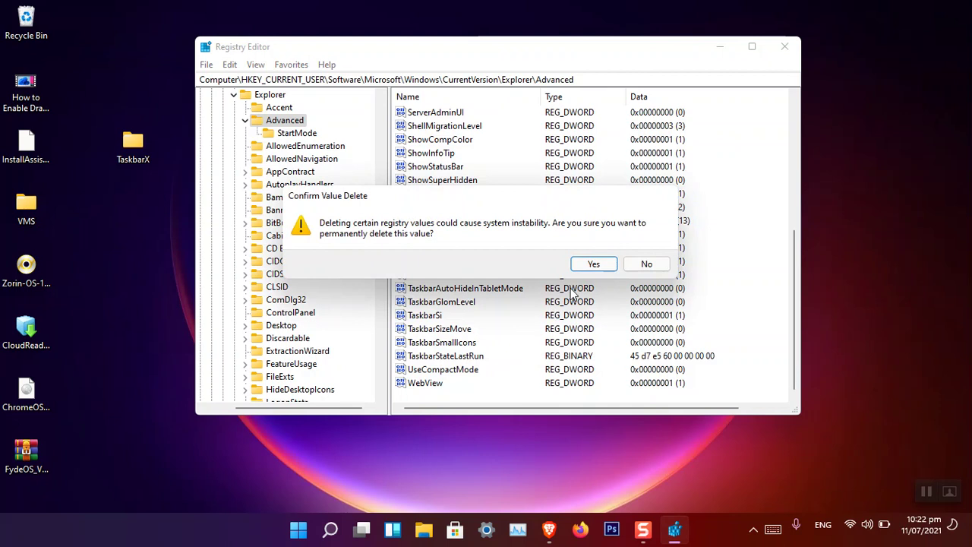
pyautogui.click(593, 265)
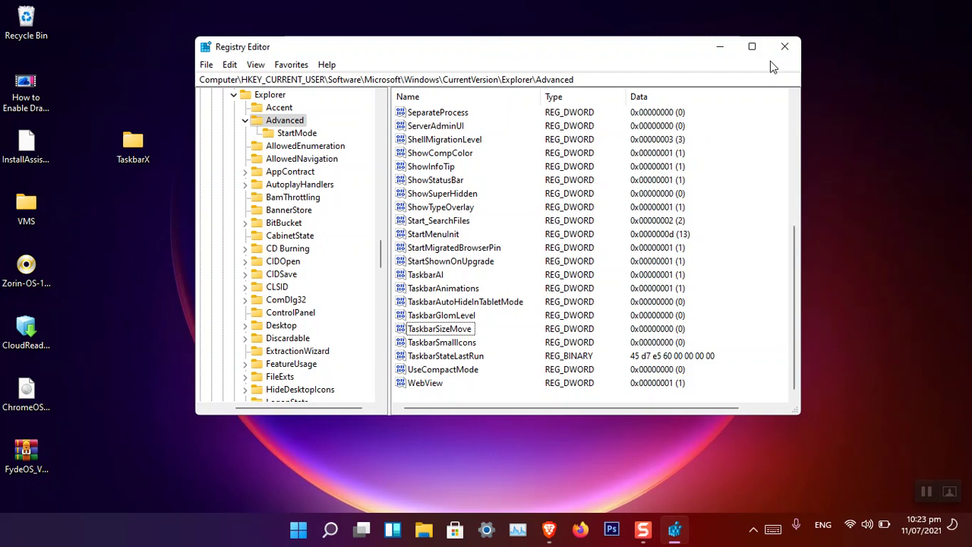
# Switch to the Brave browser, load youtube.com in a new tab, and view the IntoGuide channel's uploaded videos
pyautogui.click(550, 528)
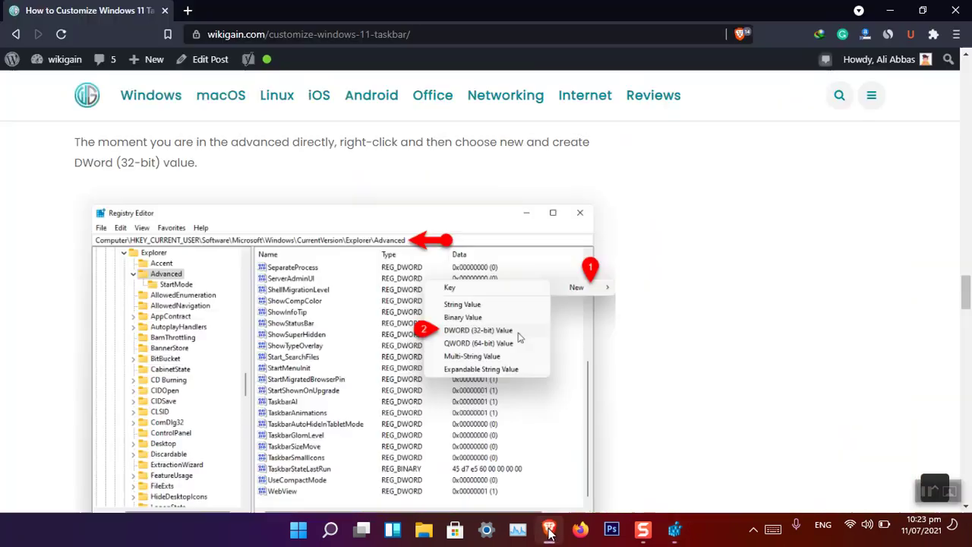
pyautogui.click(190, 11)
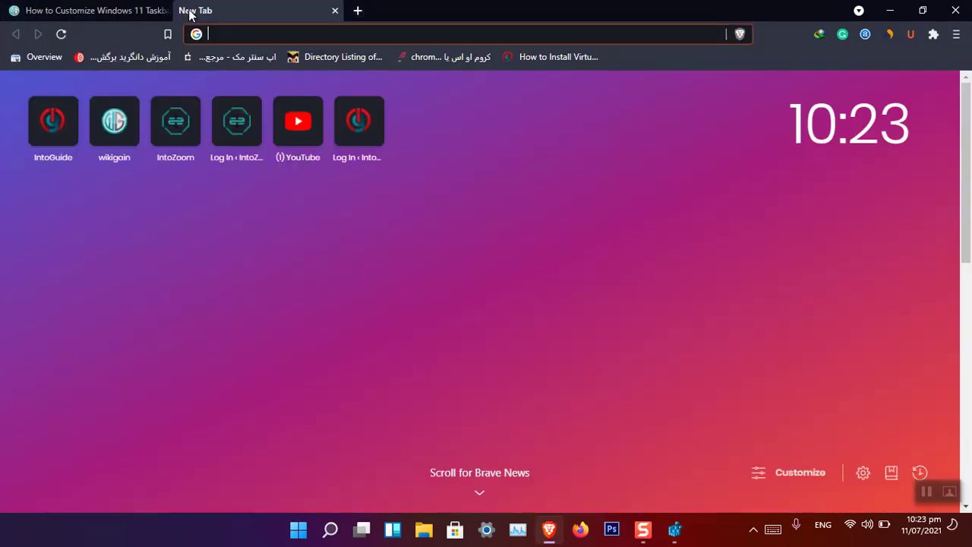
pyautogui.write('youtube.com')
pyautogui.press('Return')
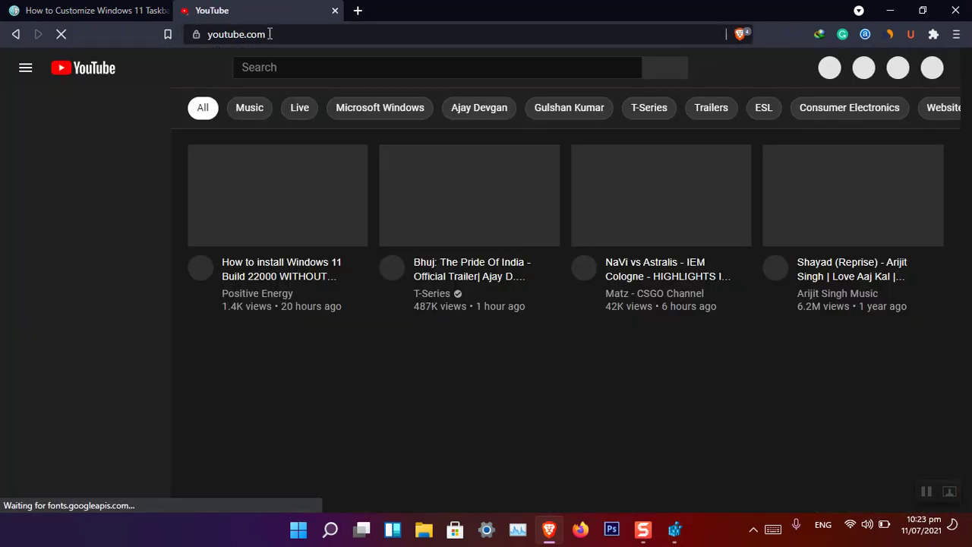
pyautogui.click(935, 79)
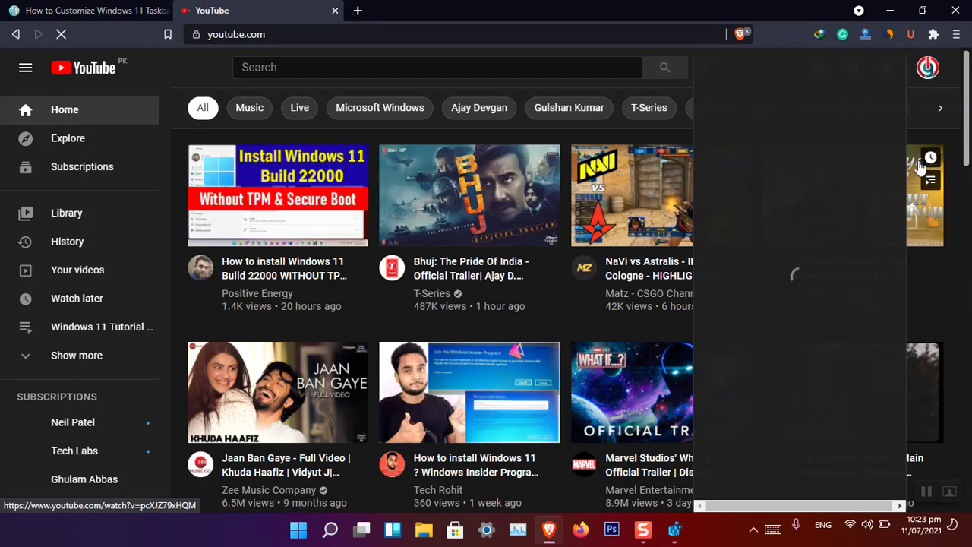
pyautogui.click(762, 134)
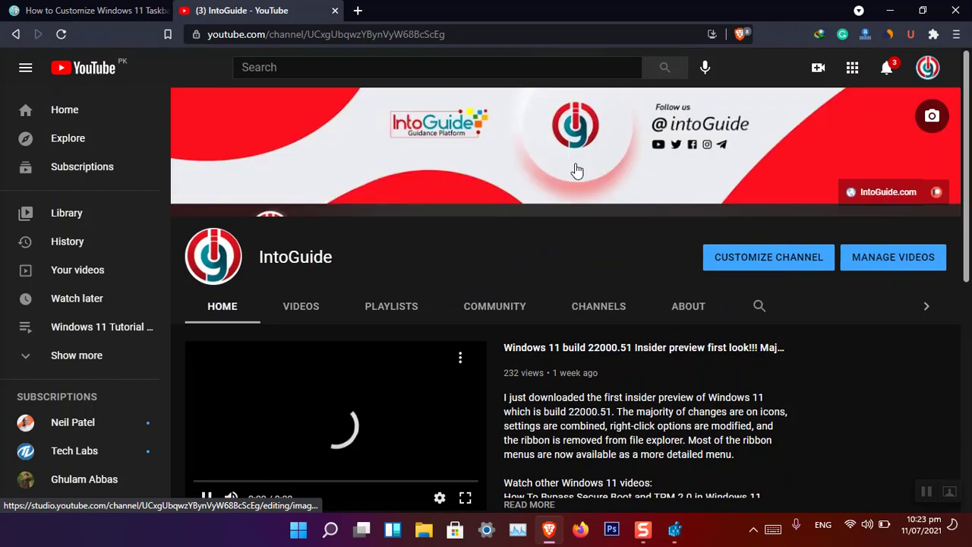
pyautogui.click(315, 306)
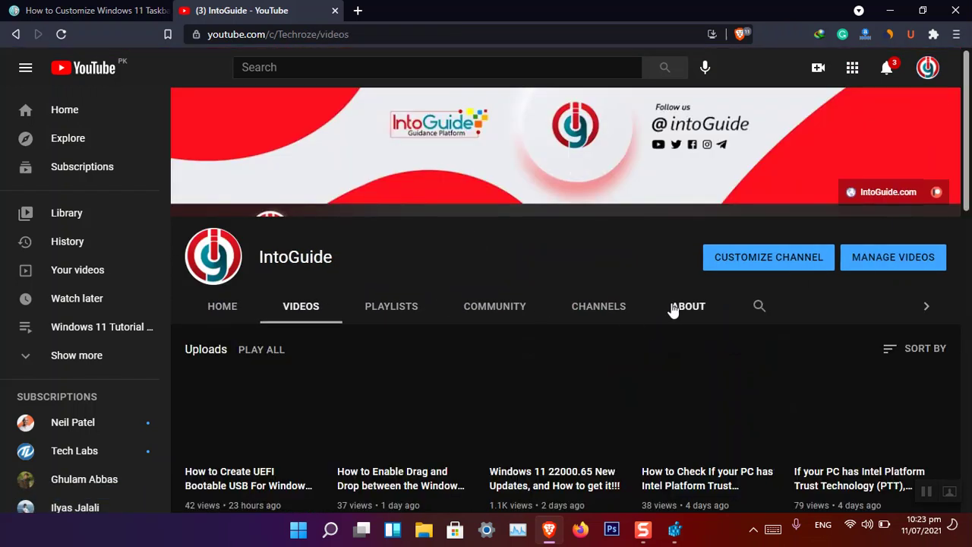
pyautogui.scroll(-3, 660, 334)
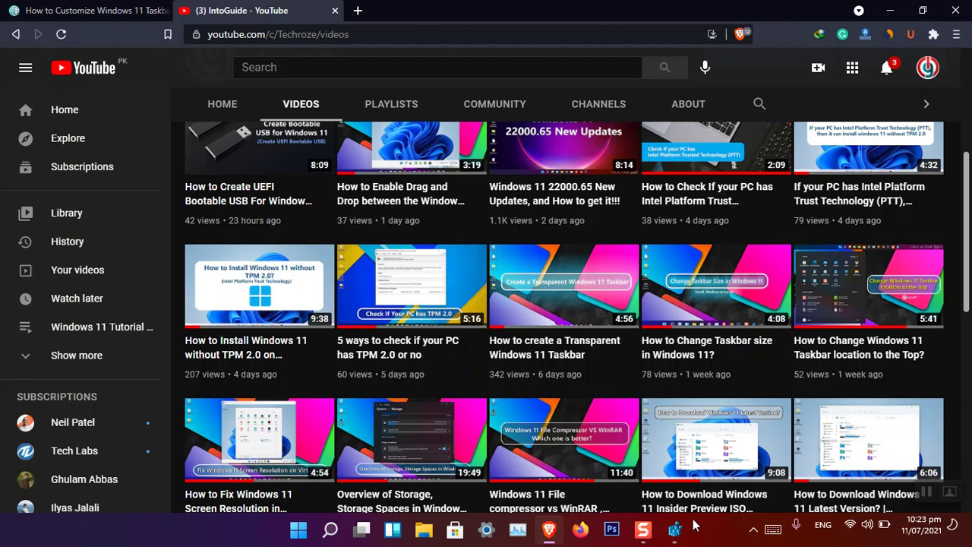
# Return to the wikigain taskbar article and open its linked guide, "How to Change Windows 11 Taskbar location? (Top, Left, Right and Bottom)"
pyautogui.click(91, 10)
pyautogui.scroll(-10, 334, 258)
pyautogui.scroll(-5, 341, 262)
pyautogui.scroll(15, 343, 262)
pyautogui.scroll(20, 343, 262)
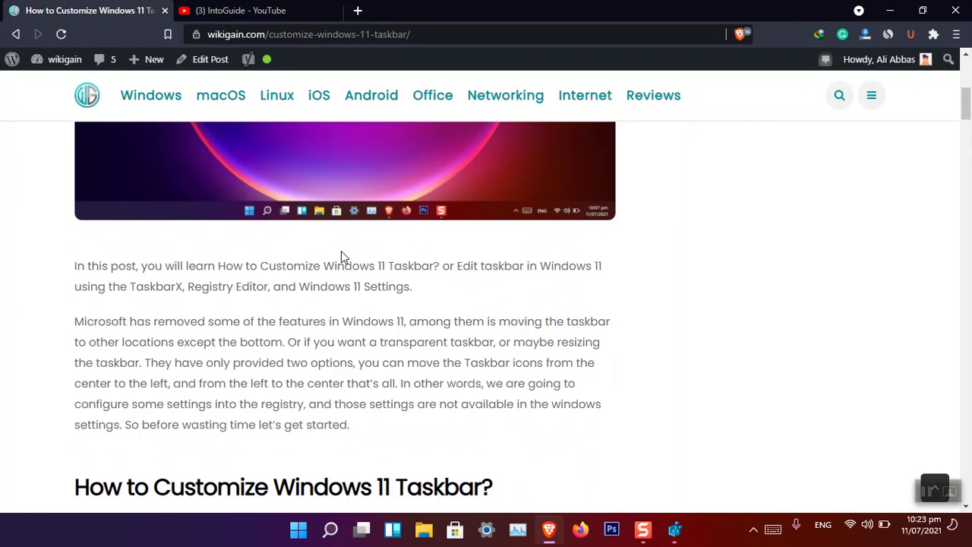
pyautogui.scroll(-12, 341, 256)
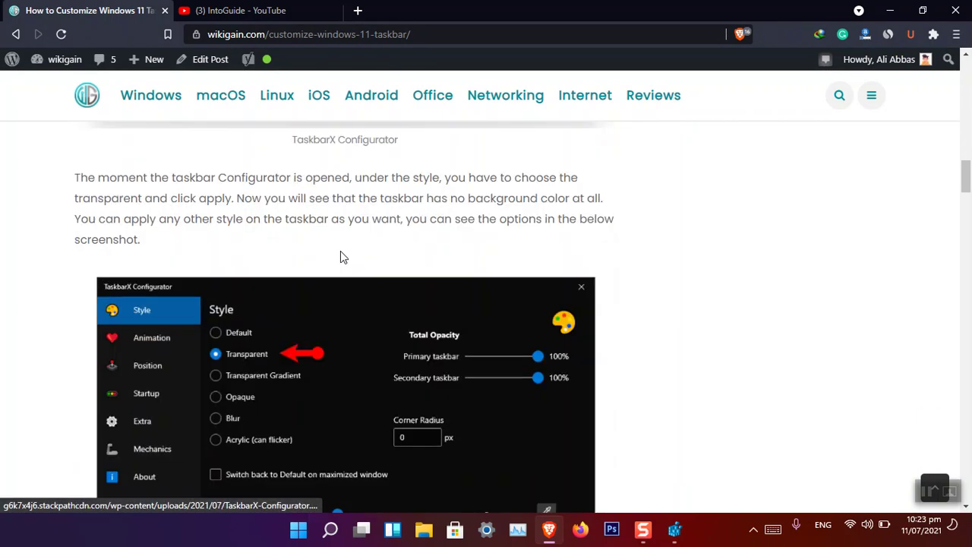
pyautogui.scroll(-10, 341, 258)
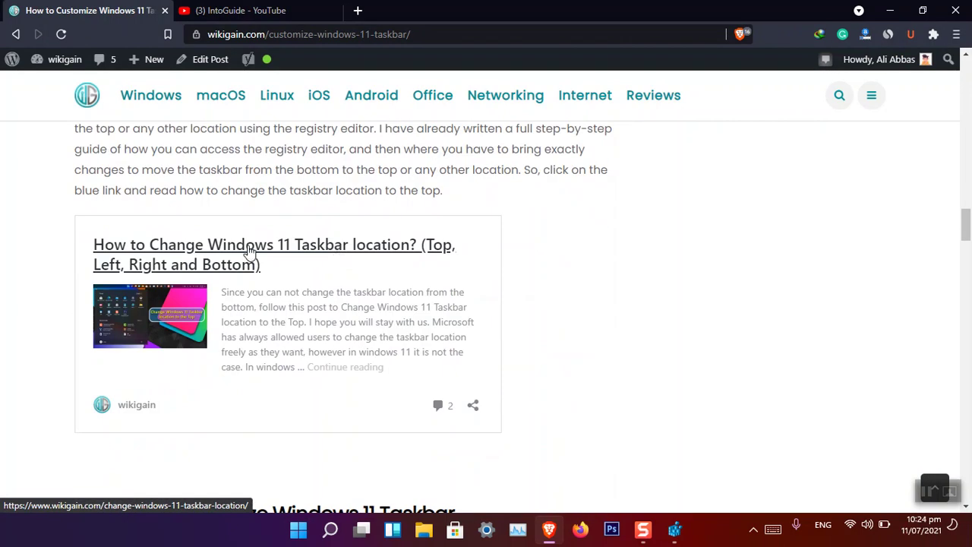
pyautogui.click(228, 256)
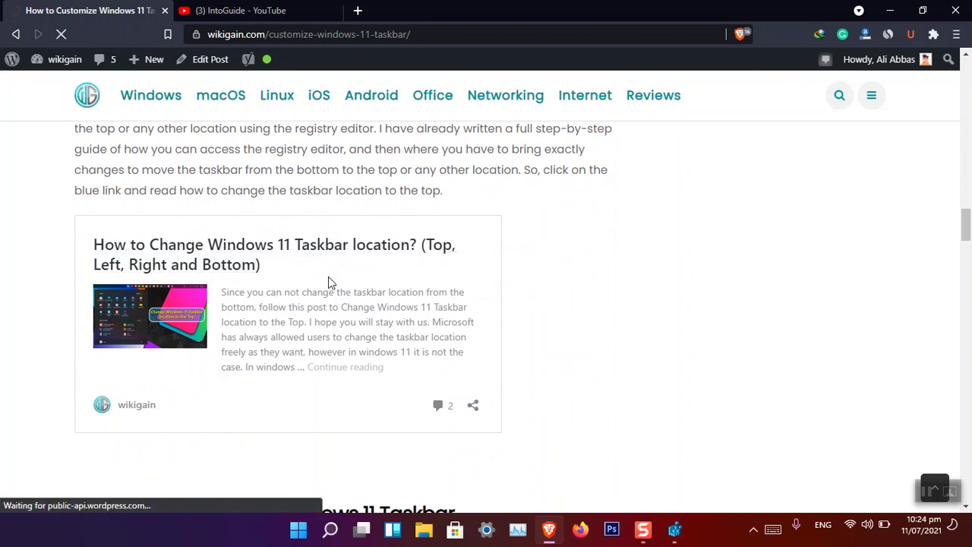
# Find the StuckRects3 registry path given in Step #2 of the taskbar location guide
pyautogui.scroll(-10, 329, 278)
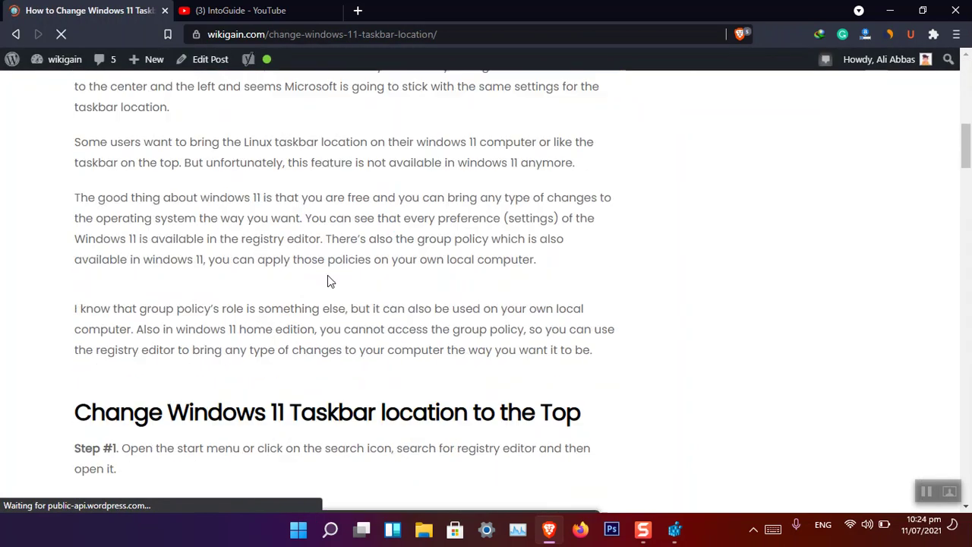
pyautogui.scroll(-10, 330, 281)
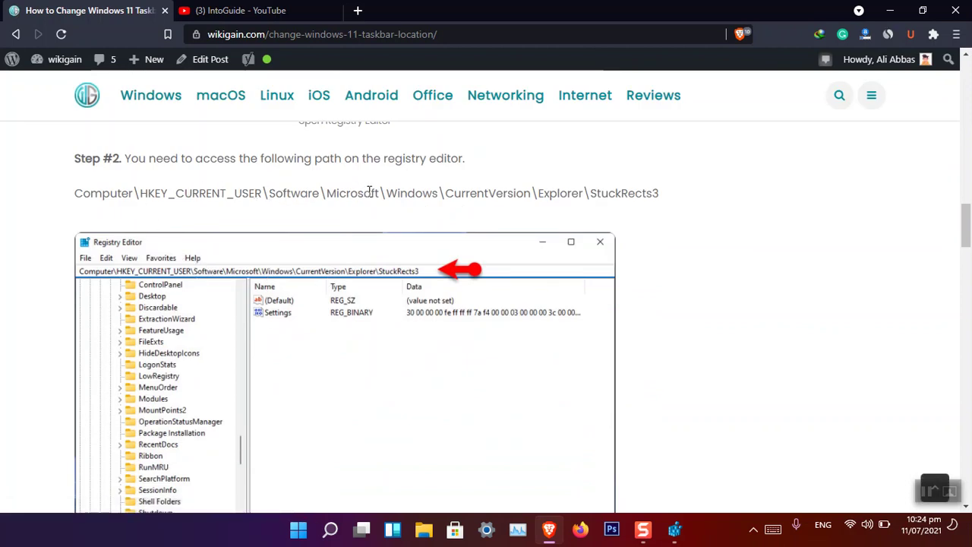
pyautogui.doubleClick(472, 193)
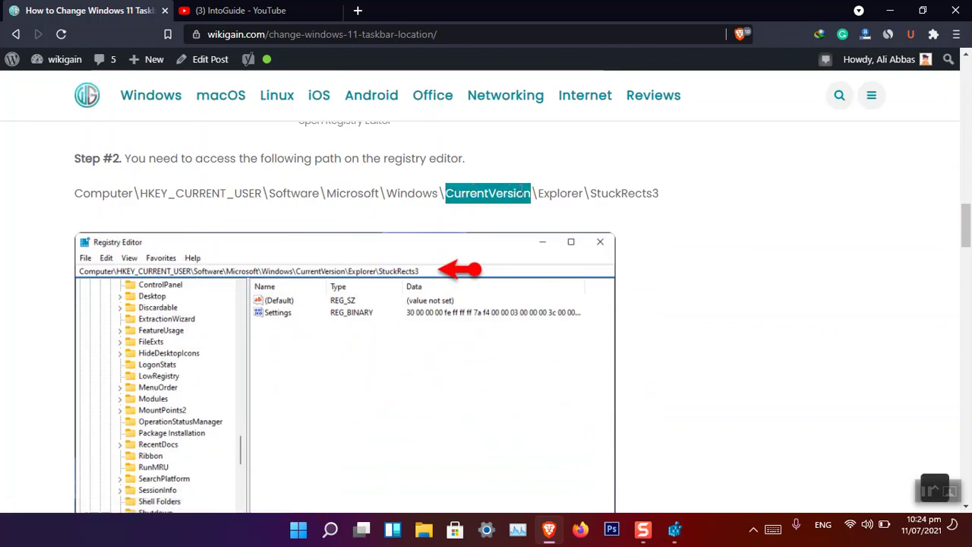
pyautogui.doubleClick(554, 193)
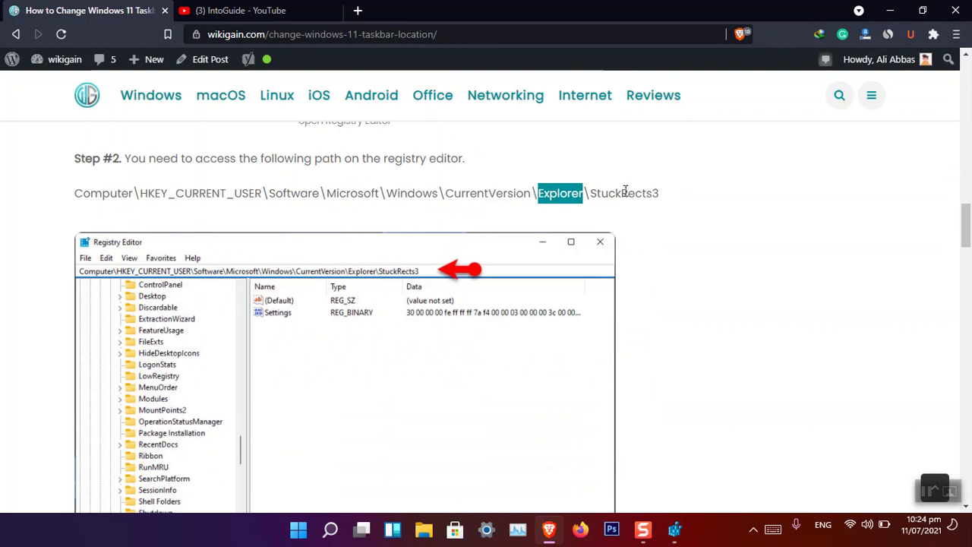
# Switch to the Registry Editor and select the StuckRects3 key under HKEY_CURRENT_USER\Software\Microsoft\Windows\CurrentVersion\Explorer
pyautogui.click(674, 529)
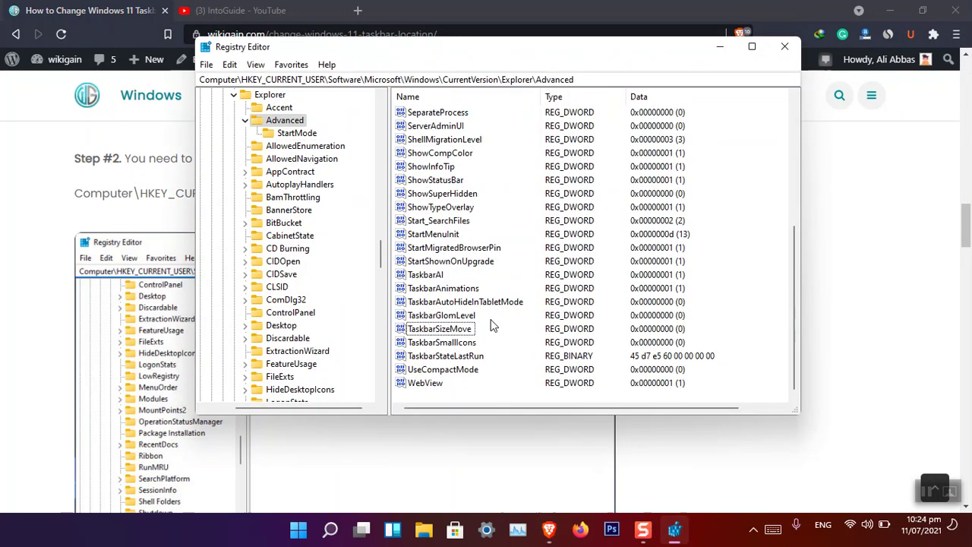
pyautogui.scroll(1, 325, 223)
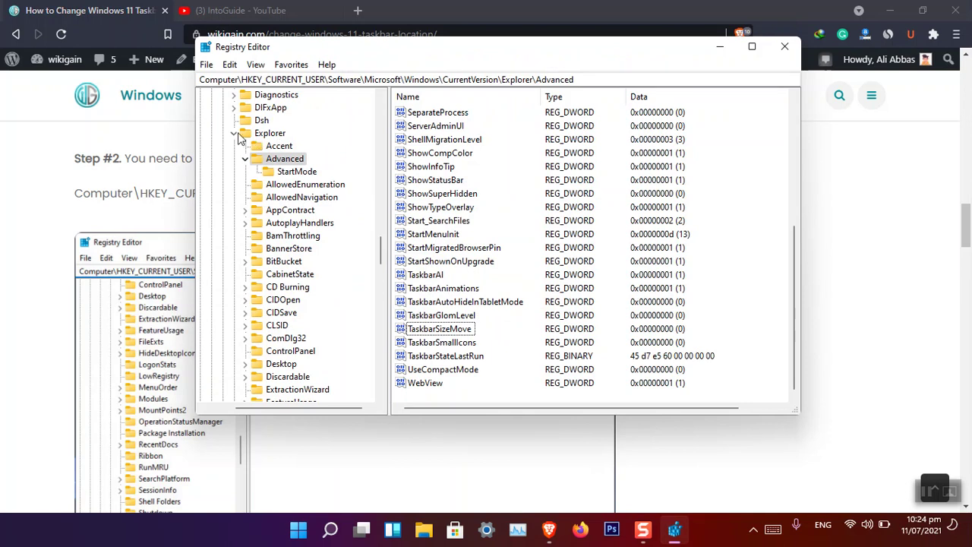
pyautogui.click(237, 135)
pyautogui.click(235, 134)
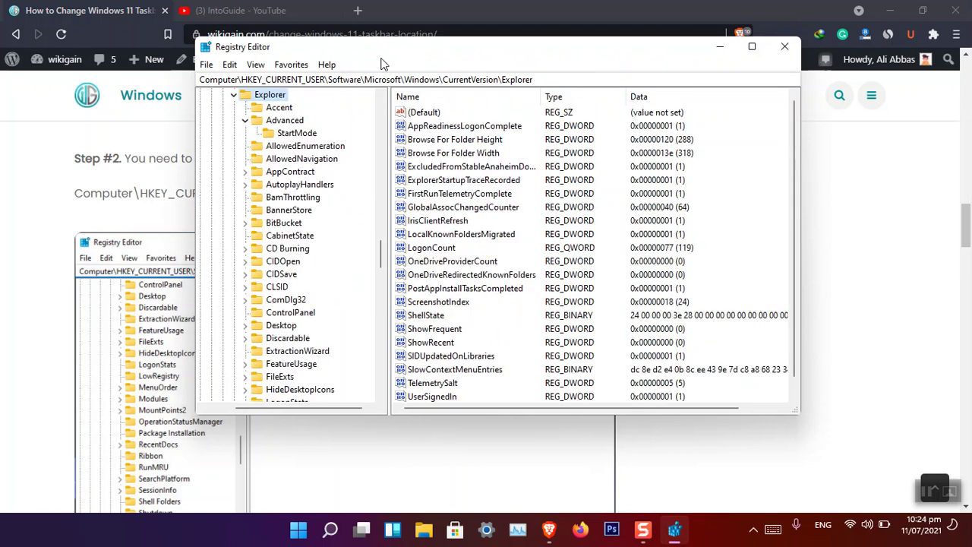
pyautogui.click(246, 121)
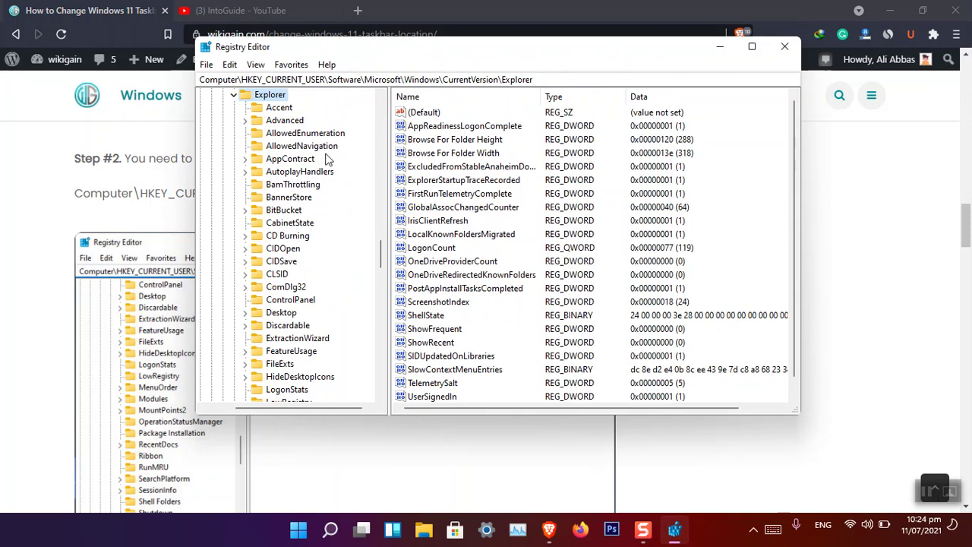
pyautogui.scroll(-2, 294, 314)
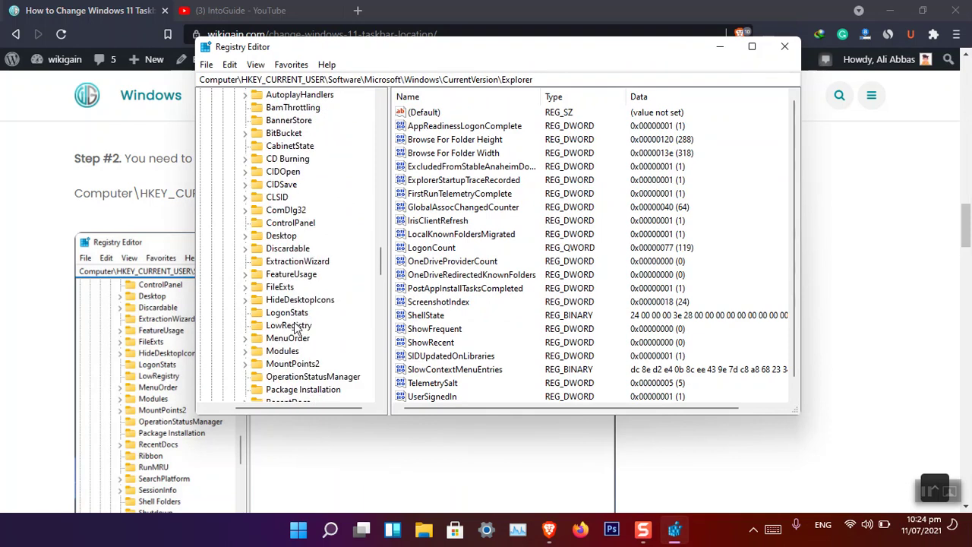
pyautogui.scroll(-1, 296, 328)
pyautogui.scroll(-2, 296, 328)
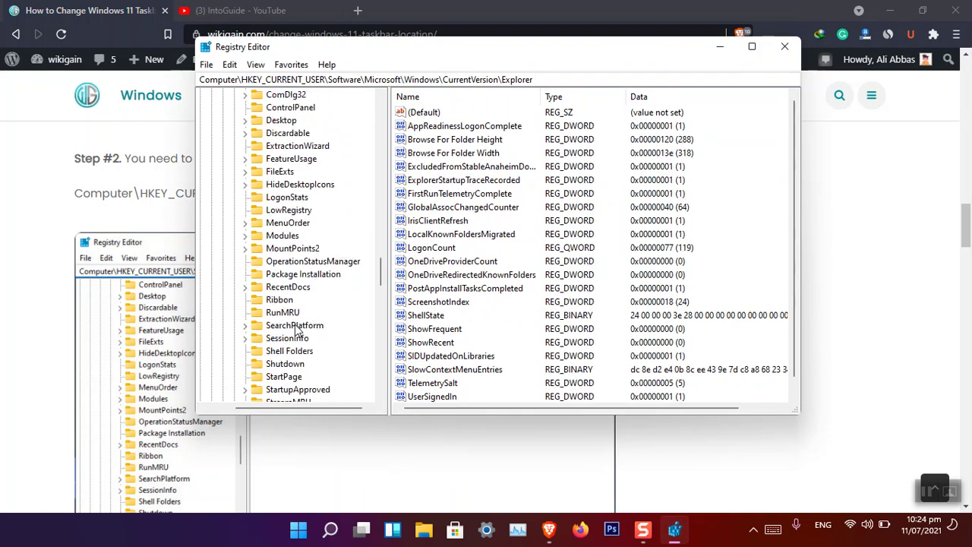
pyautogui.scroll(-1, 296, 328)
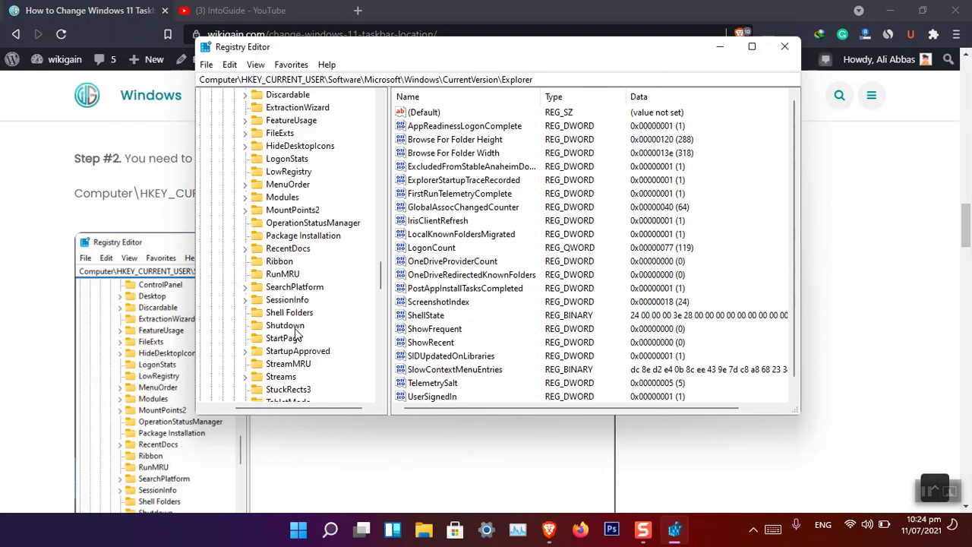
pyautogui.click(285, 391)
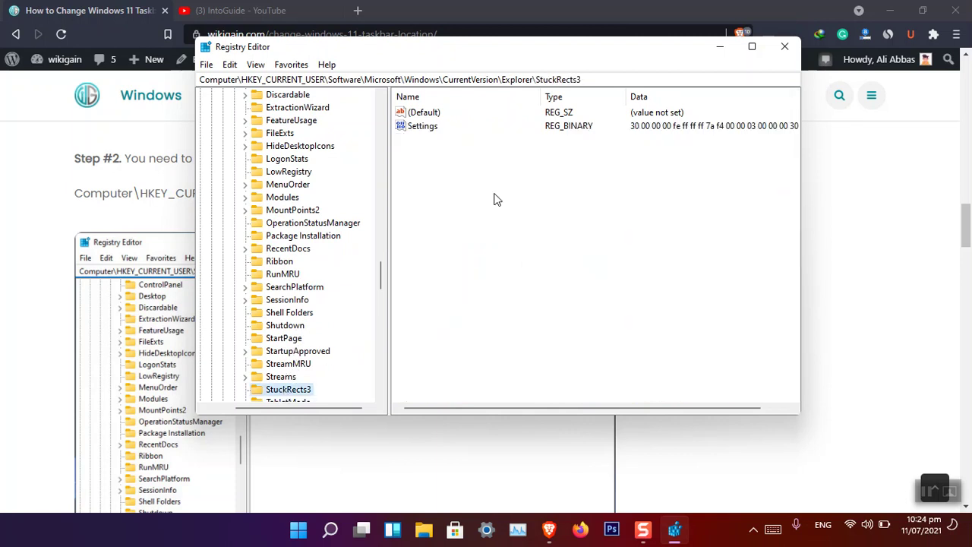
# Place the Registry Editor beside Step #3 of the guide and open the StuckRects3 Settings binary value for editing
pyautogui.moveTo(599, 53); pyautogui.dragTo(779, 53)
pyautogui.scroll(-4, 296, 343)
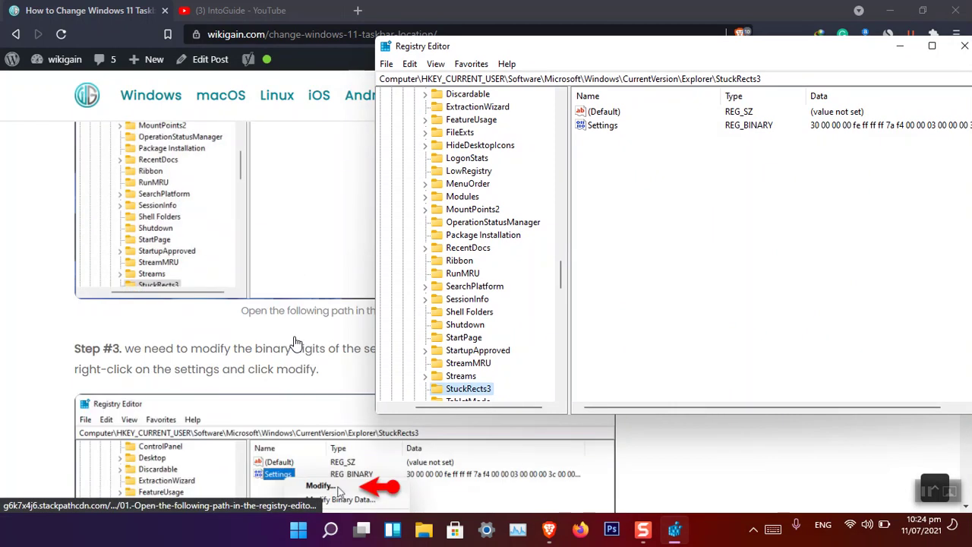
pyautogui.scroll(-1, 298, 342)
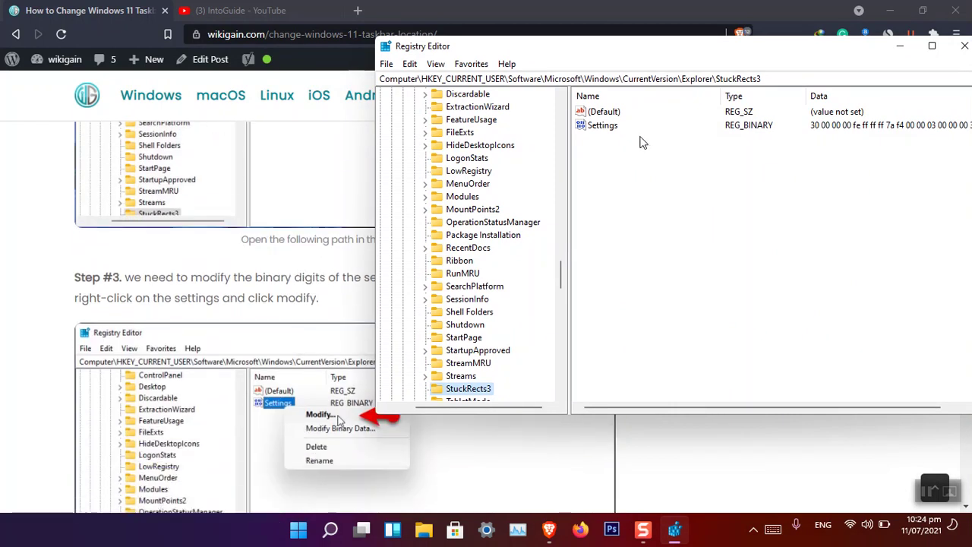
pyautogui.click(607, 129)
pyautogui.rightClick(609, 130)
pyautogui.click(633, 139)
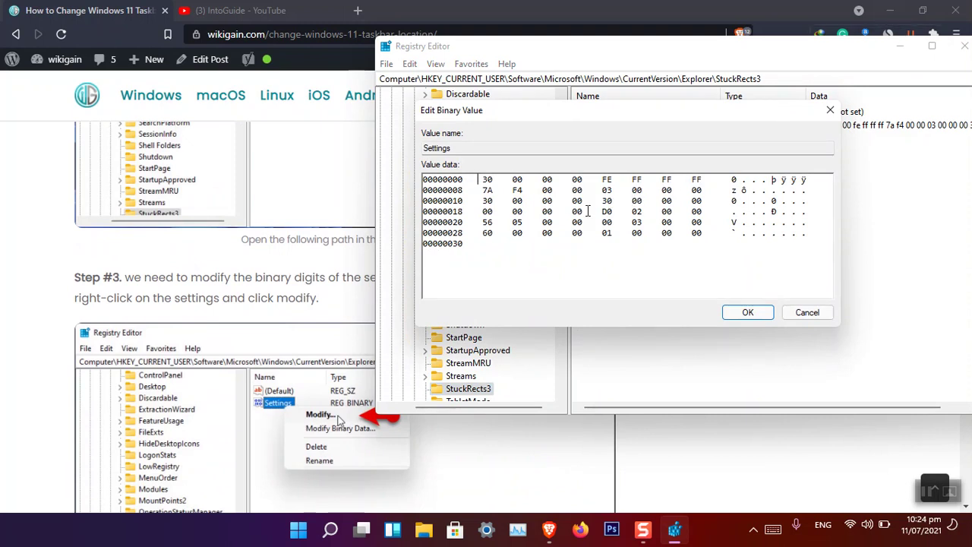
# Find the guide's list of taskbar location codes and open its Change the Binary Number image in a new tab
pyautogui.scroll(-8, 180, 376)
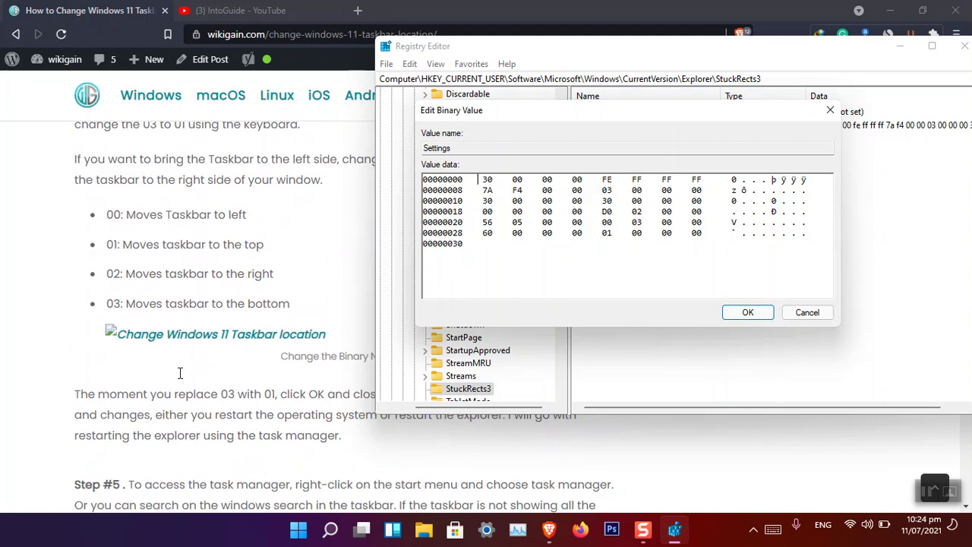
pyautogui.rightClick(168, 334)
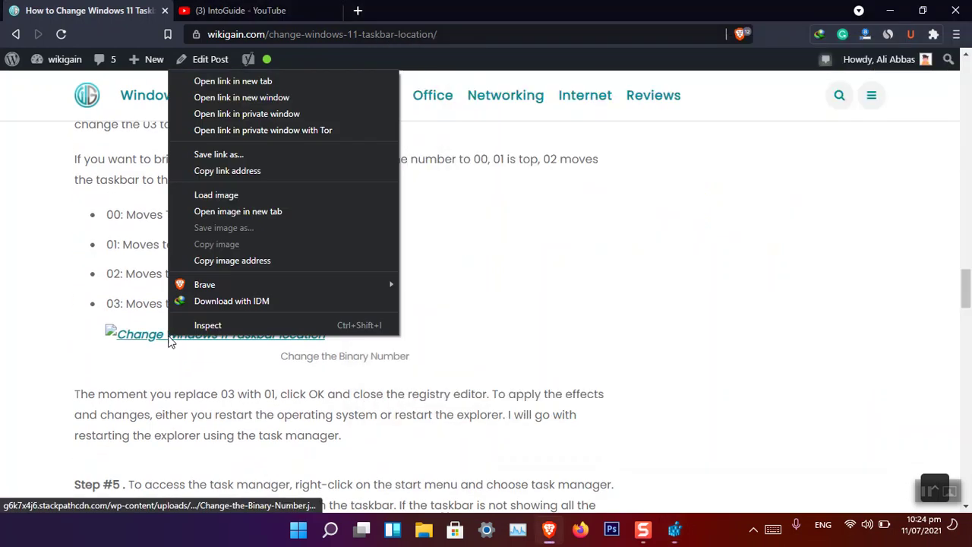
pyautogui.click(233, 80)
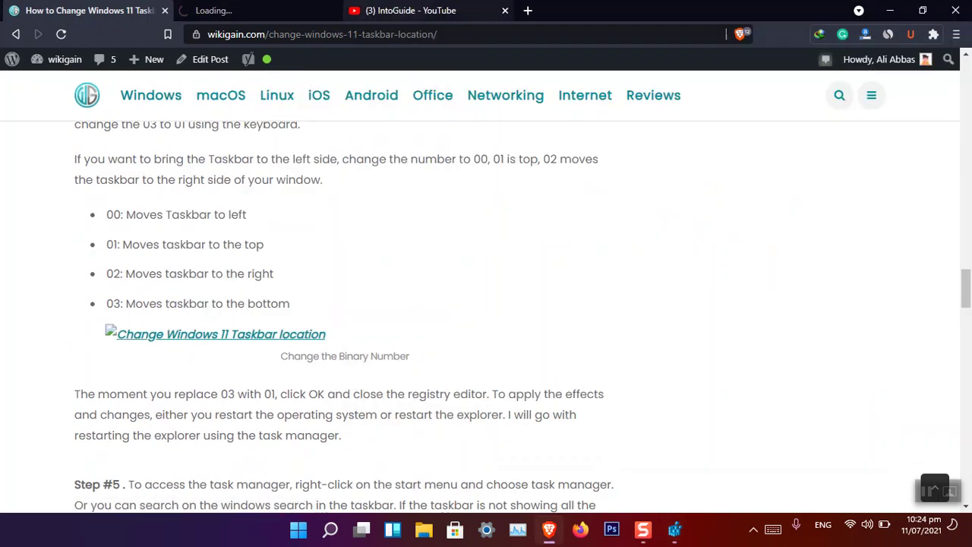
pyautogui.click(225, 10)
pyautogui.click(76, 10)
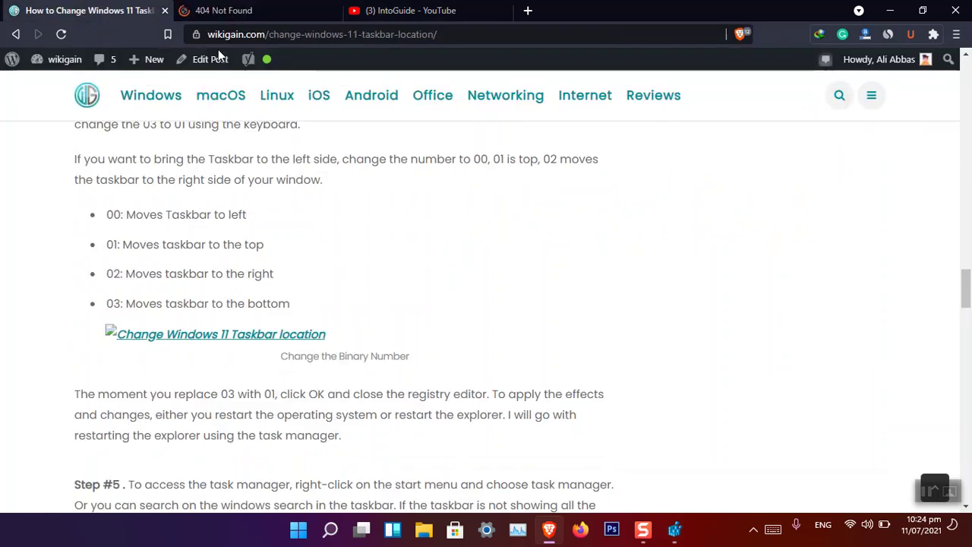
# Check the guide's restart instructions around Step #5, close the extra image tab and minimize the browser
pyautogui.scroll(-2, 276, 343)
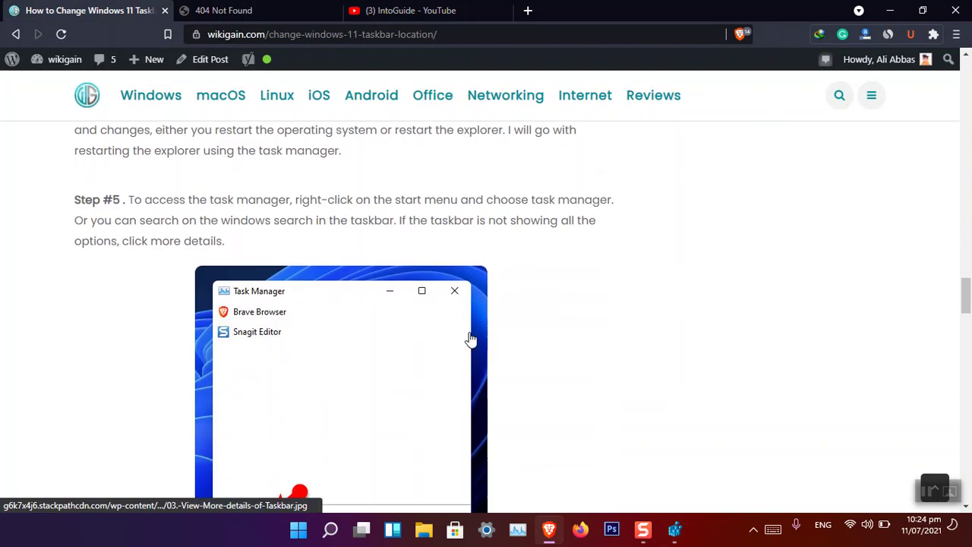
pyautogui.scroll(3, 471, 341)
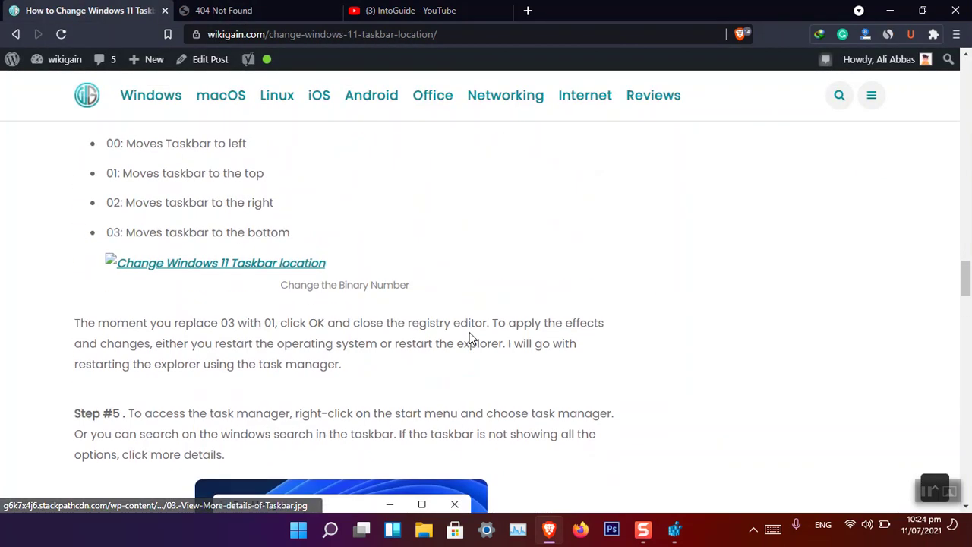
pyautogui.click(335, 10)
pyautogui.click(889, 9)
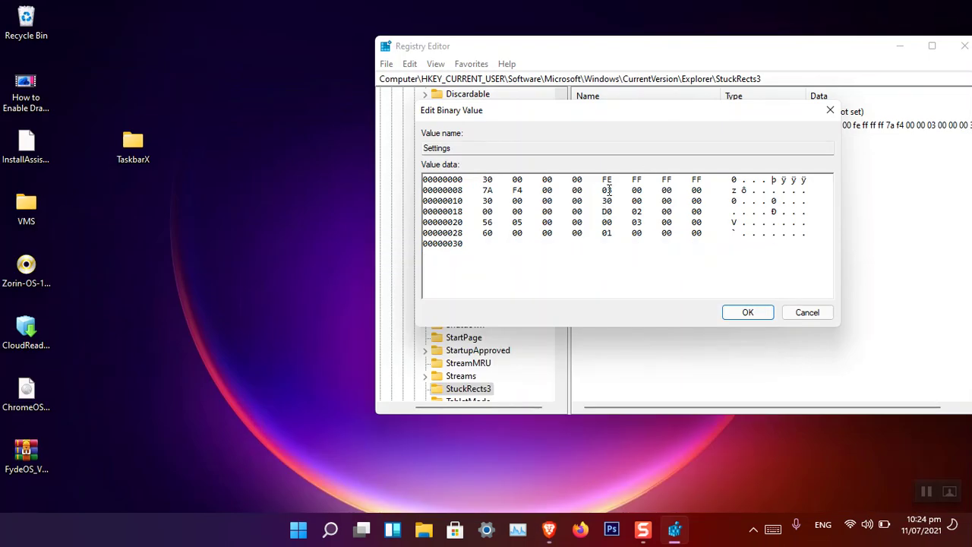
# Change the fifth byte of row 00000008 in the Settings binary value to 01, save it and close the Registry Editor
pyautogui.doubleClick(607, 190)
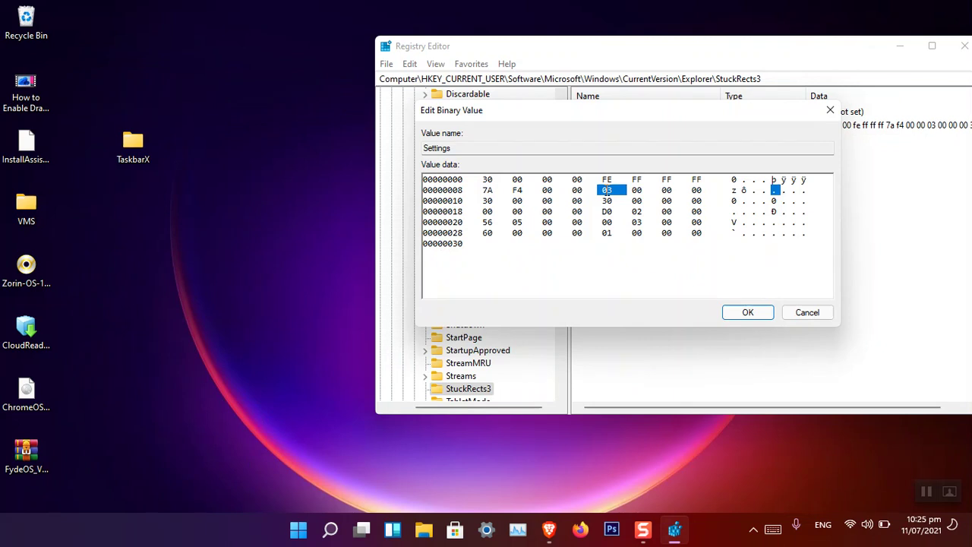
pyautogui.write('0')
pyautogui.doubleClick(609, 190)
pyautogui.write('01')
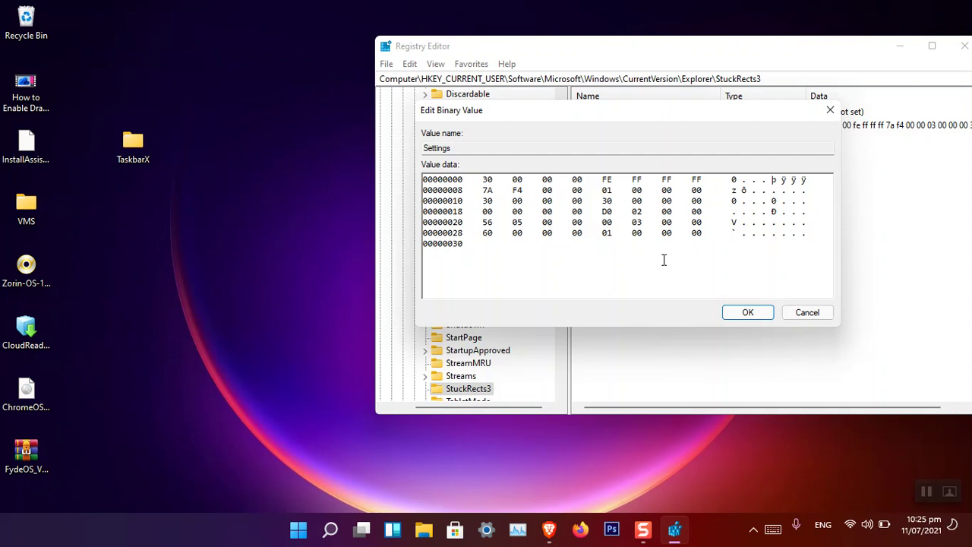
pyautogui.click(747, 312)
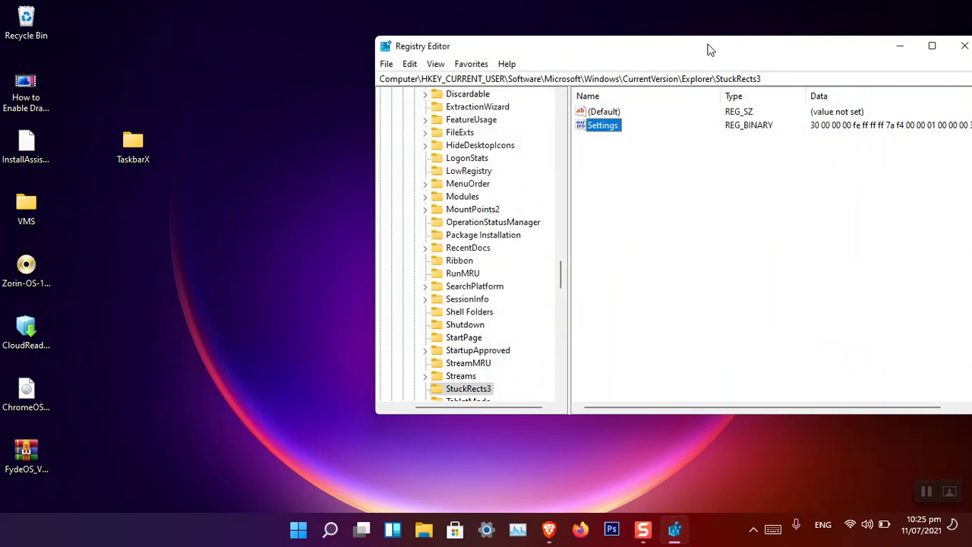
pyautogui.moveTo(707, 49); pyautogui.dragTo(552, 54)
pyautogui.click(809, 51)
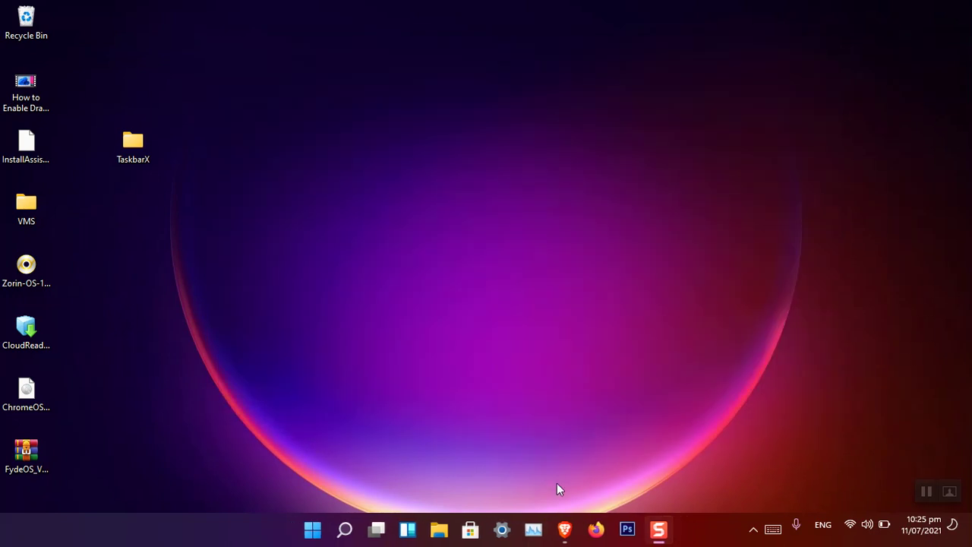
# Open Task Manager and restart the Windows Explorer process to apply the taskbar location change
pyautogui.click(532, 535)
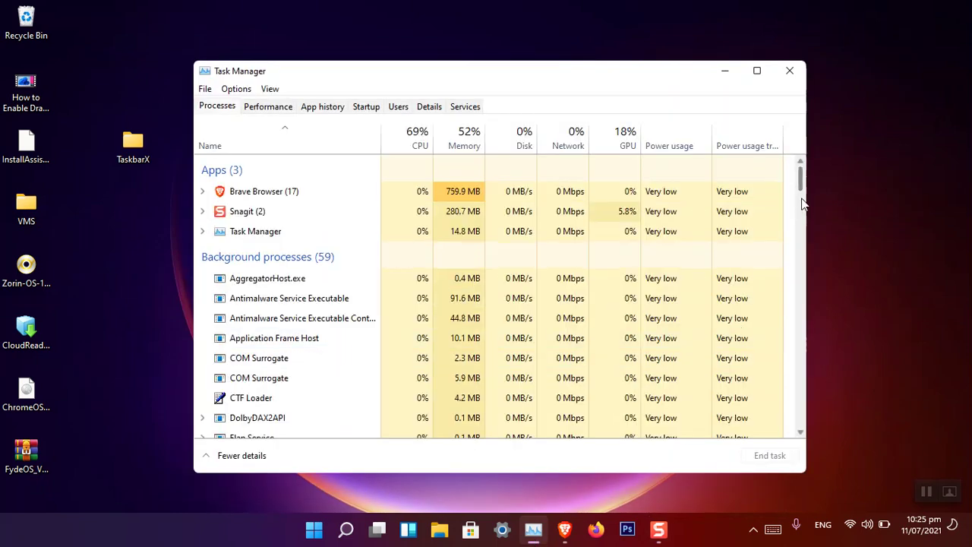
pyautogui.moveTo(801, 190); pyautogui.dragTo(802, 425)
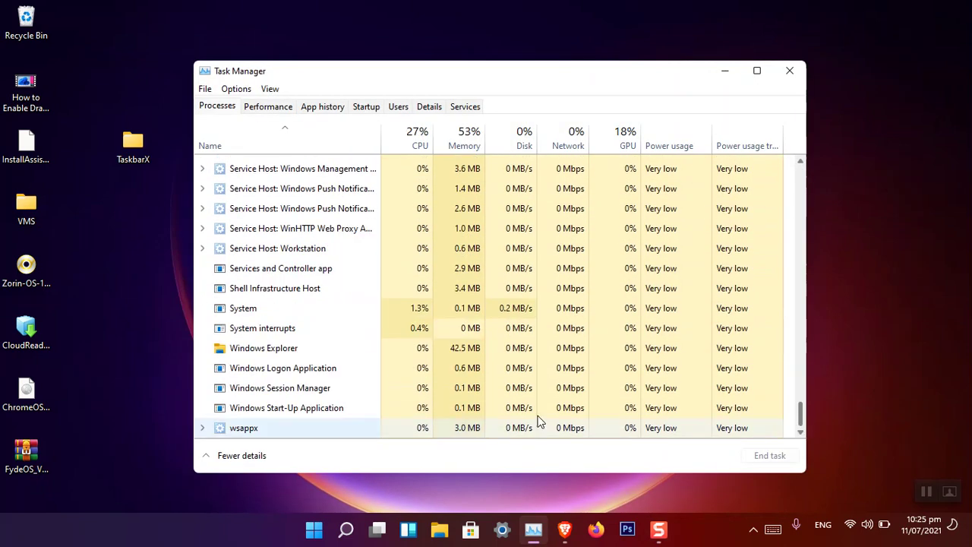
pyautogui.click(284, 347)
pyautogui.click(765, 455)
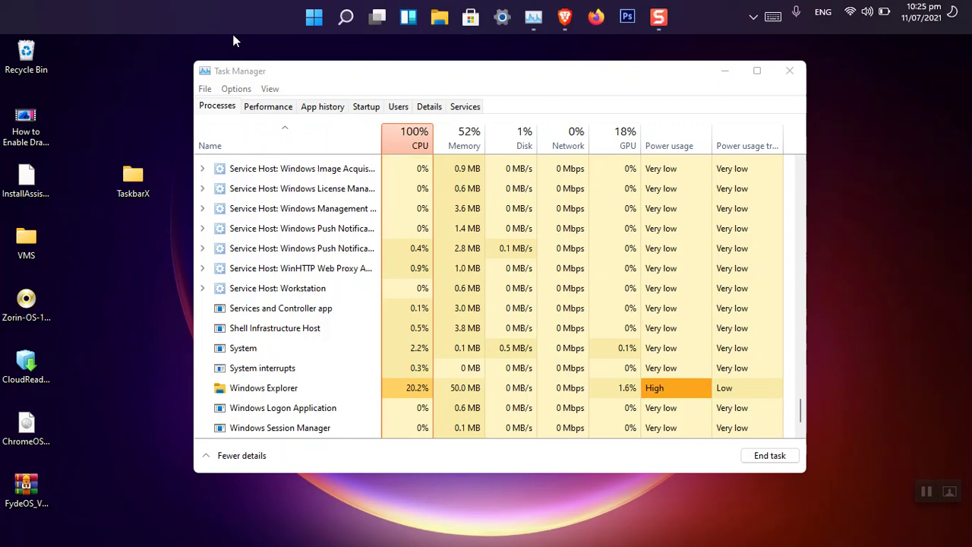
# Check how the Start menu and Task View open from the relocated taskbar
pyautogui.click(314, 18)
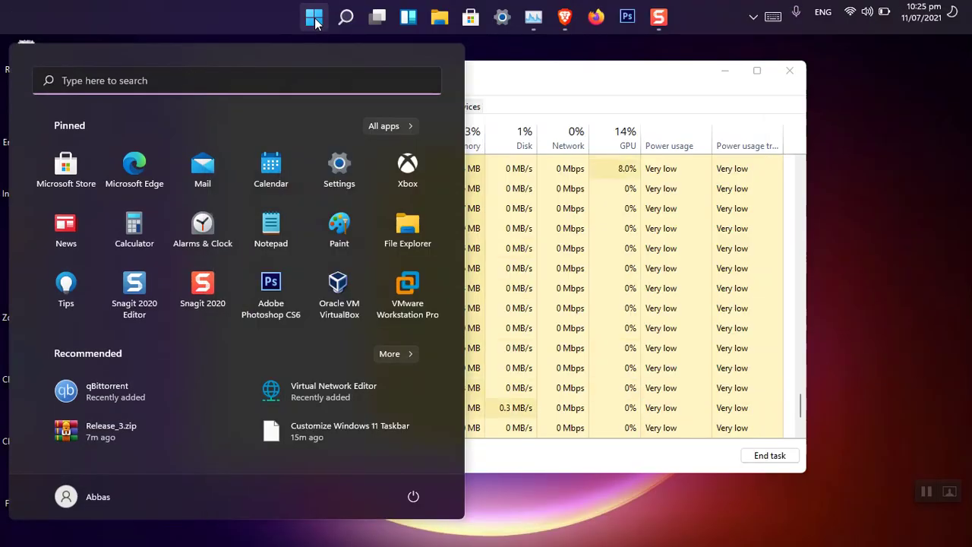
pyautogui.click(315, 18)
pyautogui.click(314, 18)
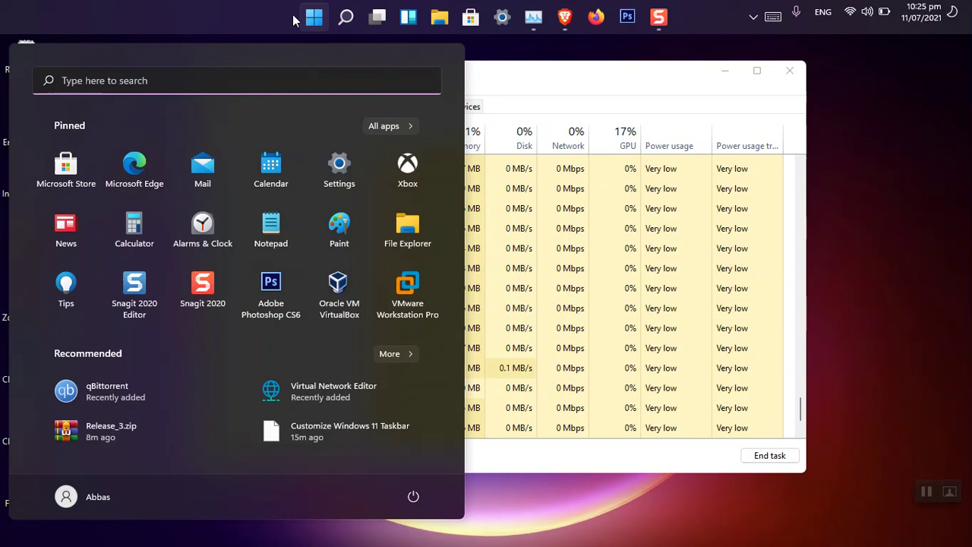
pyautogui.click(378, 17)
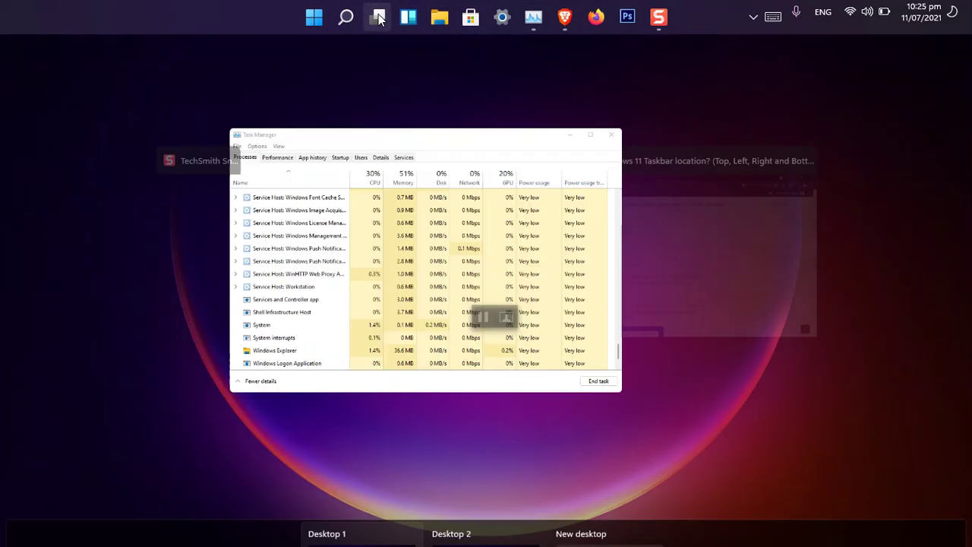
pyautogui.click(378, 16)
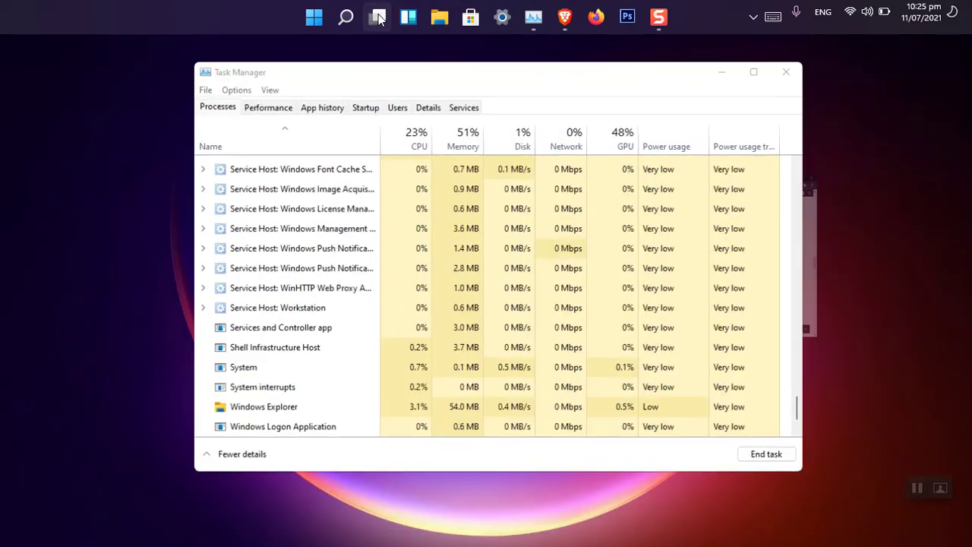
pyautogui.click(379, 16)
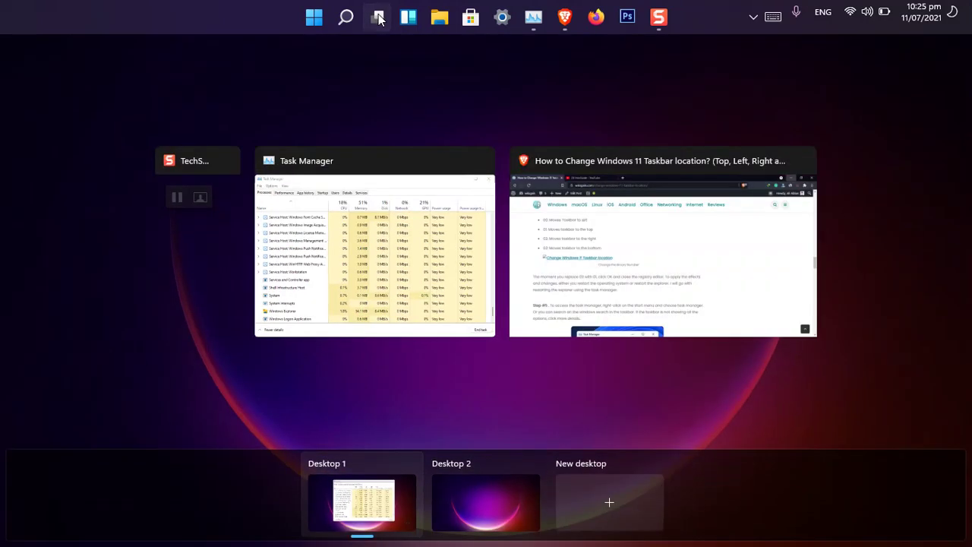
pyautogui.click(378, 17)
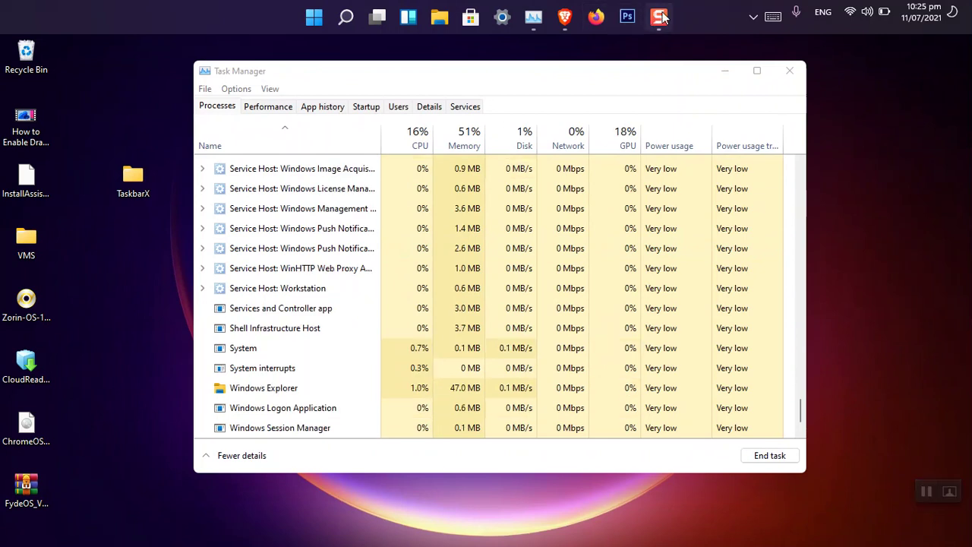
# Close Task Manager and reopen the Registry Editor at the StuckRects3 key
pyautogui.moveTo(662, 19)
pyautogui.moveTo(458, 72); pyautogui.dragTo(419, 89)
pyautogui.click(750, 88)
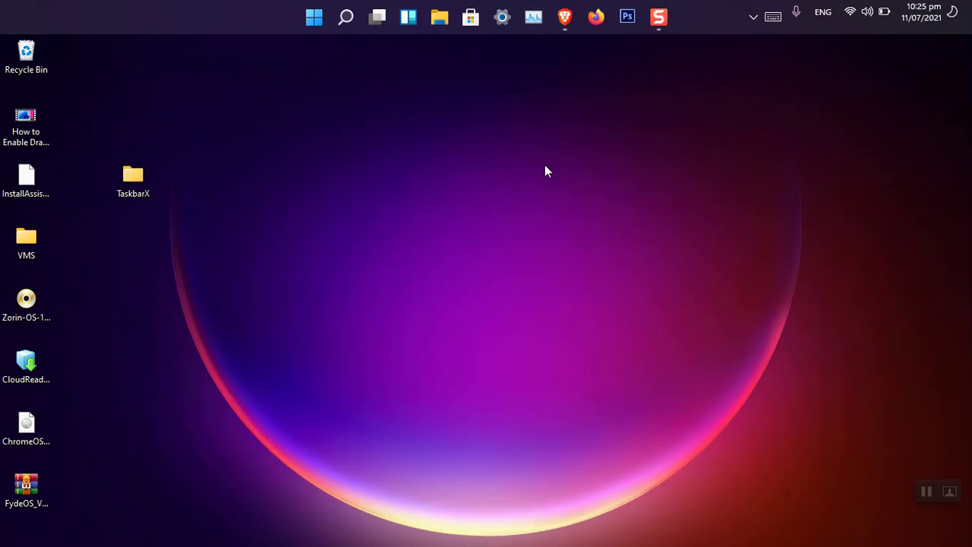
pyautogui.press('super+r')
pyautogui.press('Escape')
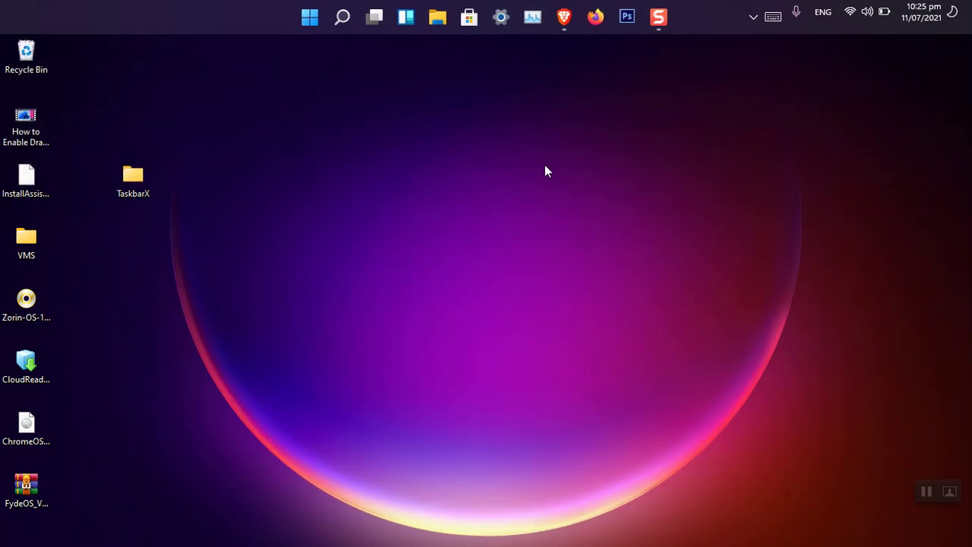
pyautogui.click(445, 370)
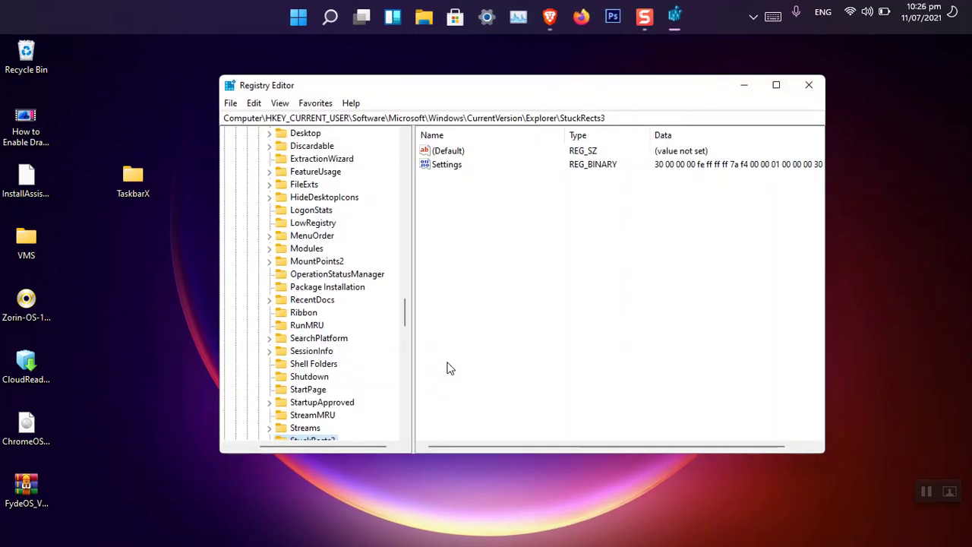
# Set the fifth byte of row 00000008 in the StuckRects3 Settings binary value to 00 and save it
pyautogui.click(448, 164)
pyautogui.doubleClick(449, 163)
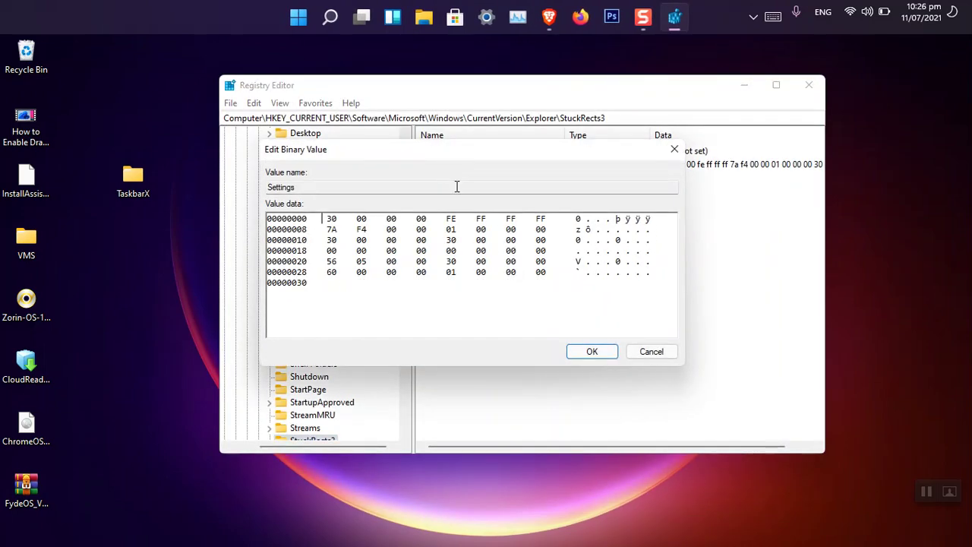
pyautogui.doubleClick(452, 230)
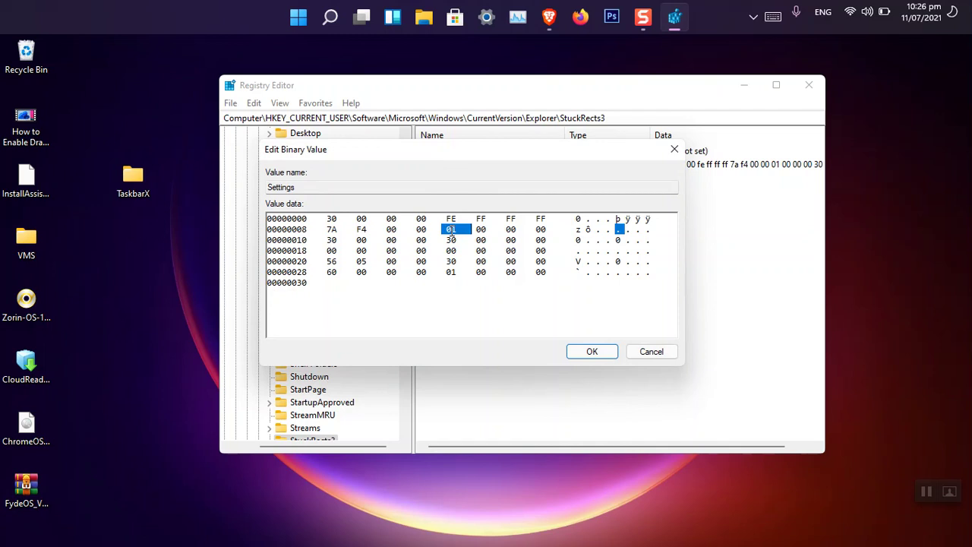
pyautogui.write('03')
pyautogui.click(592, 350)
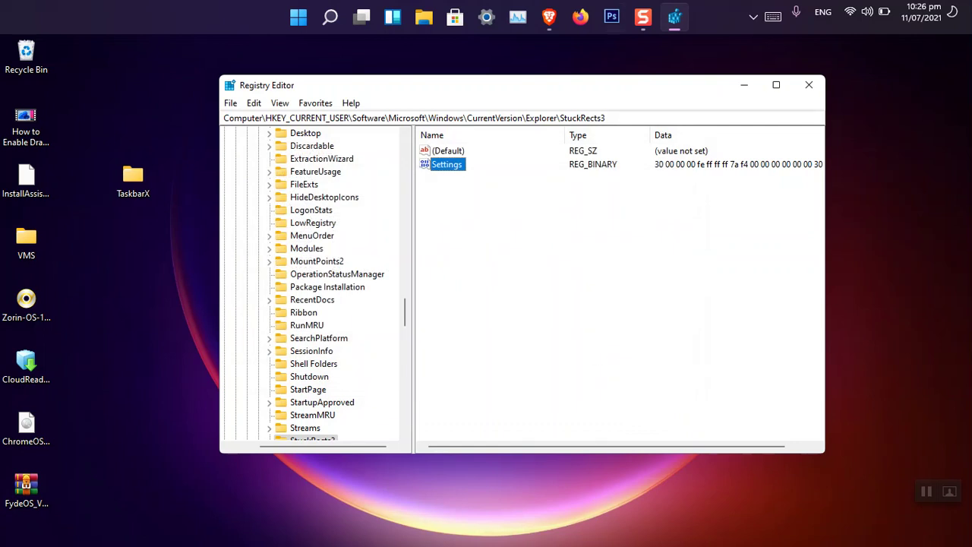
# Restart Windows Explorer from Task Manager to apply the new 00 taskbar location value
pyautogui.click(519, 19)
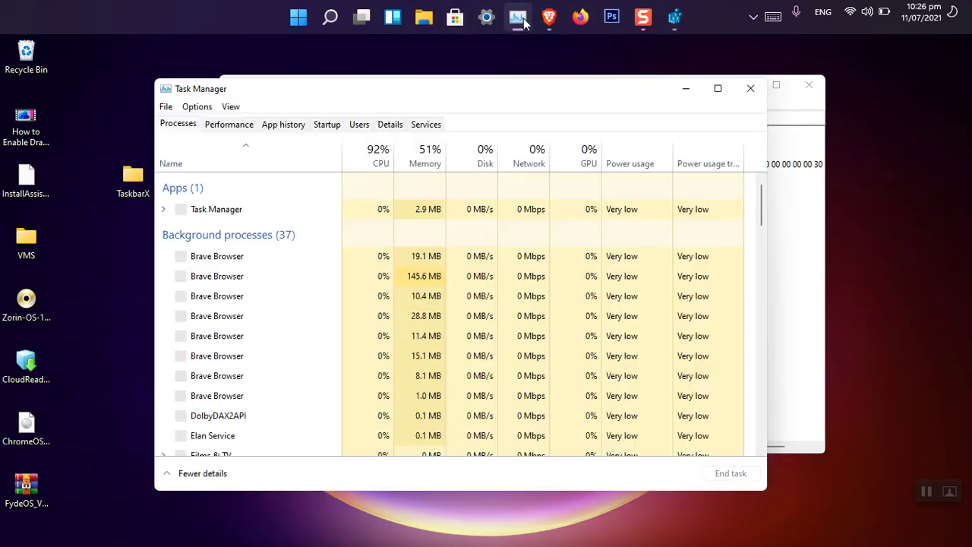
pyautogui.moveTo(760, 198); pyautogui.dragTo(757, 442)
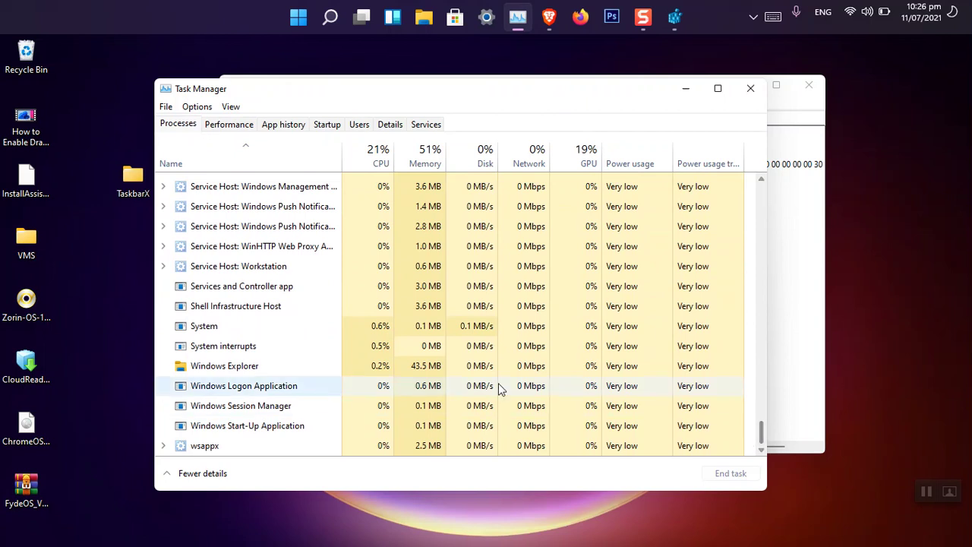
pyautogui.click(260, 367)
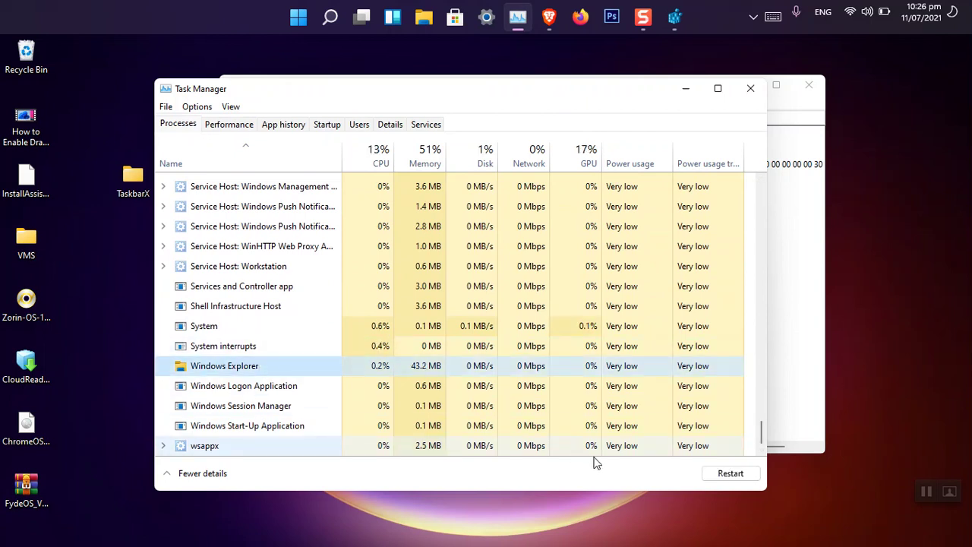
pyautogui.click(730, 473)
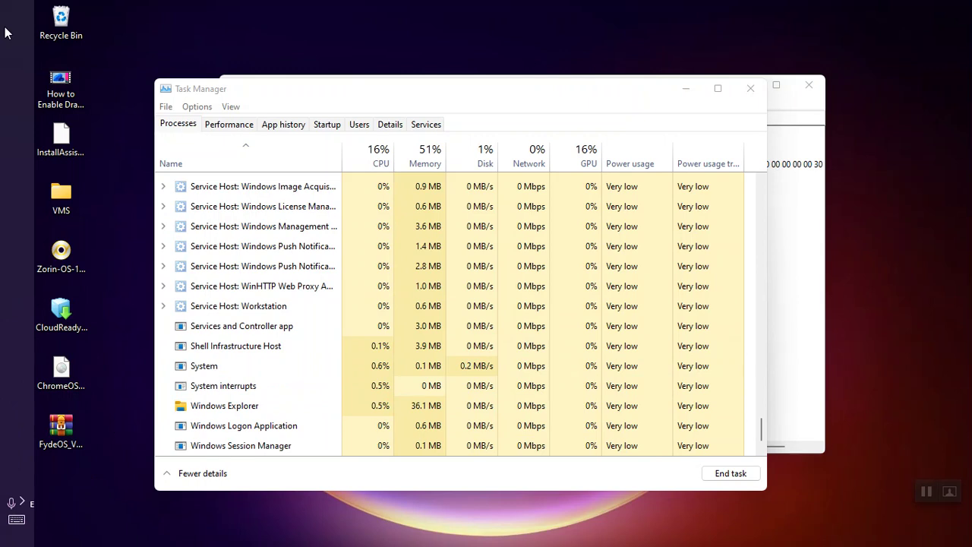
# Open and close the Start menu repeatedly to check how it behaves with the left-side taskbar
pyautogui.press('super')
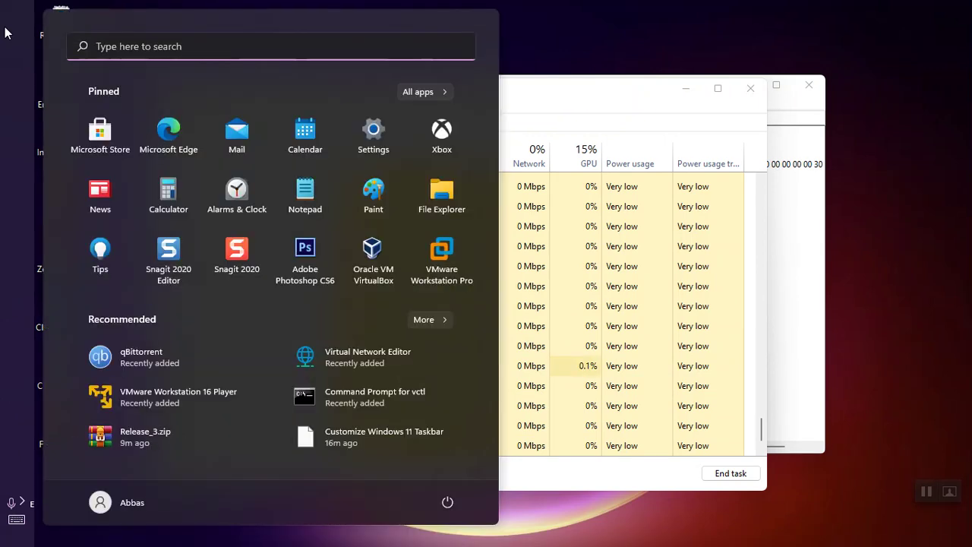
pyautogui.press('super')
pyautogui.press('super')
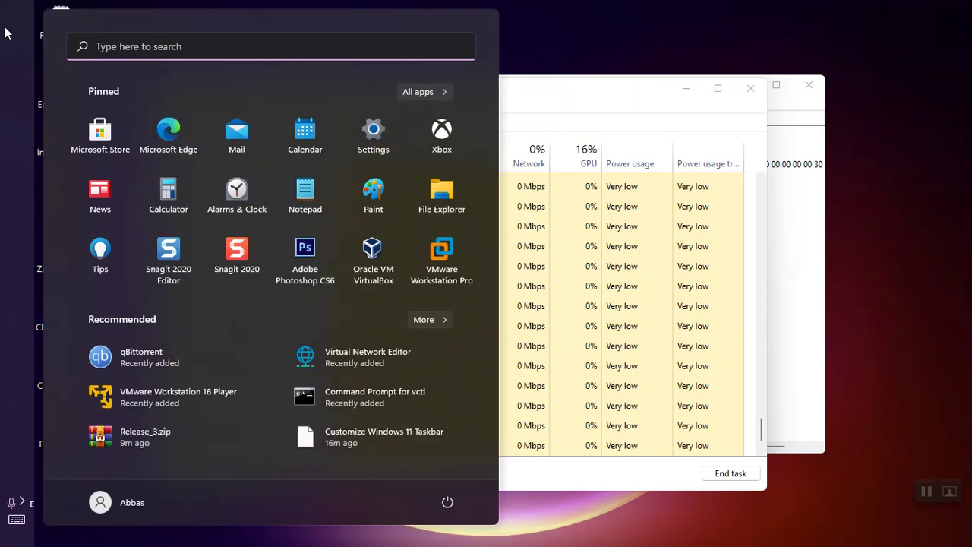
pyautogui.press('super')
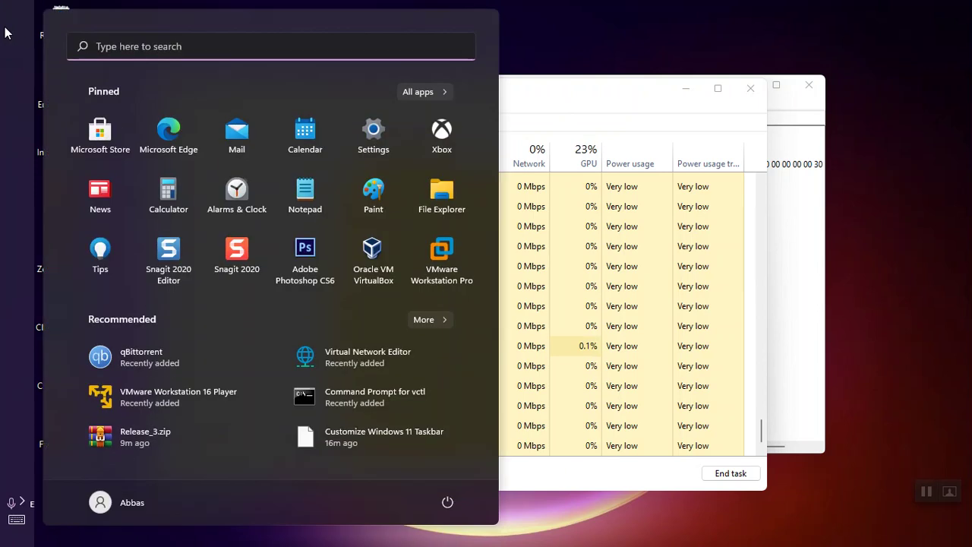
pyautogui.press('super')
pyautogui.press('super')
pyautogui.press('super')
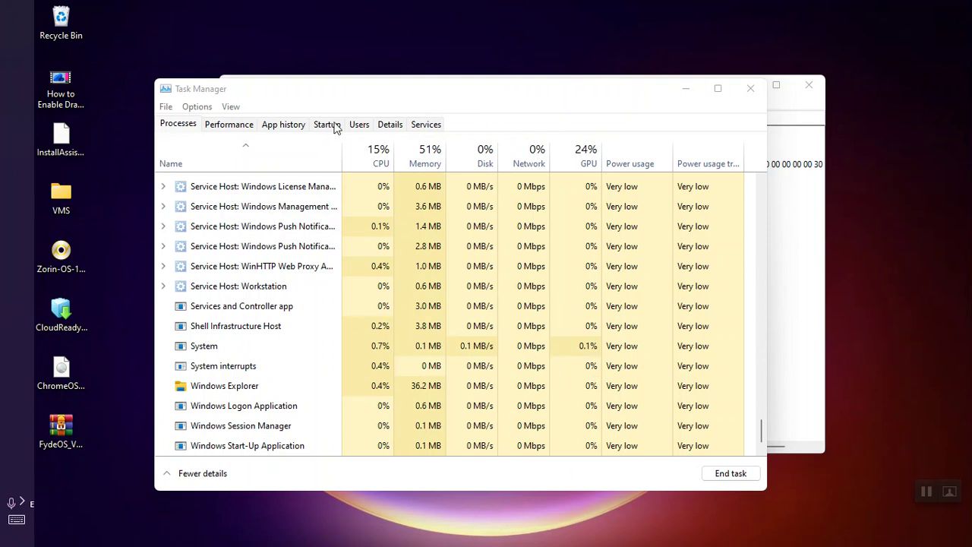
# In the Registry Editor, set the fifth byte of row 00000008 in the StuckRects3 Settings value to 02 and save it
pyautogui.click(827, 178)
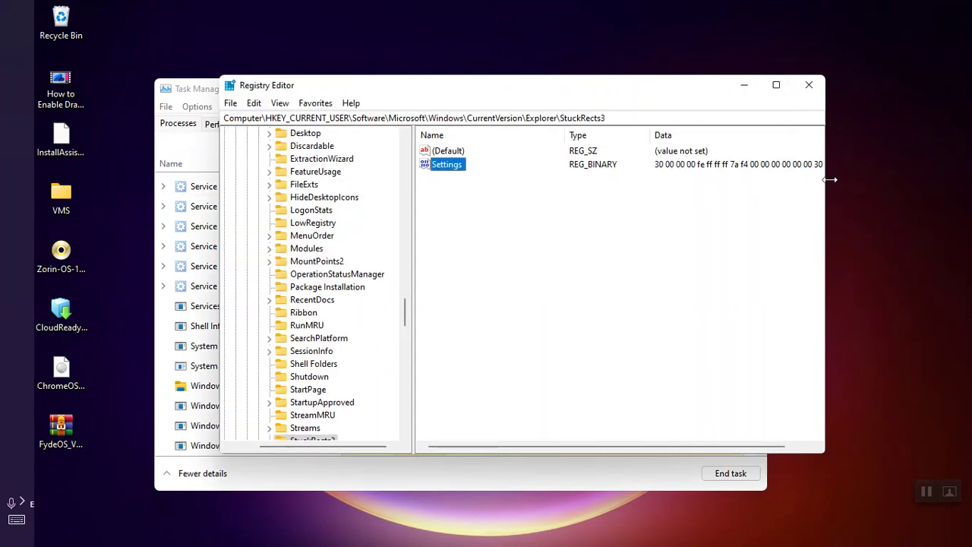
pyautogui.doubleClick(451, 167)
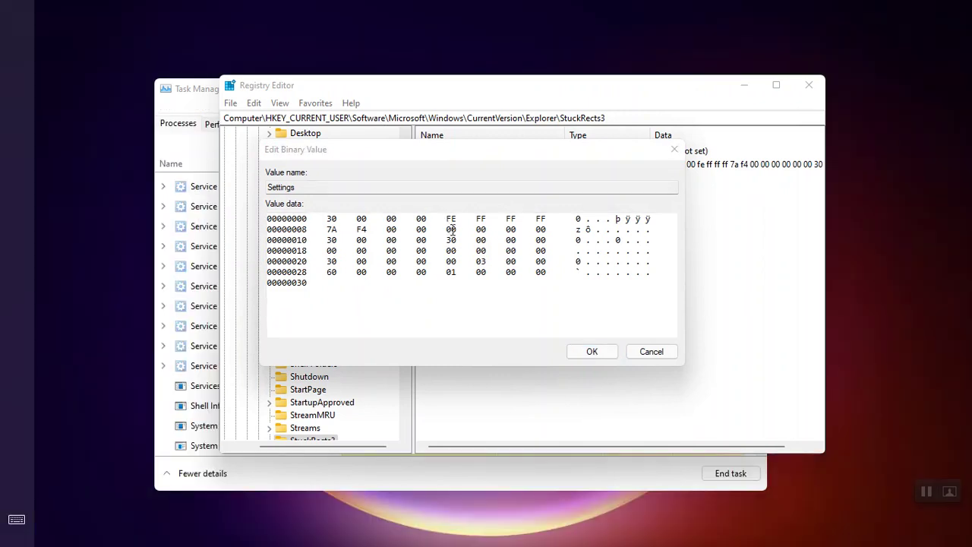
pyautogui.click(452, 229)
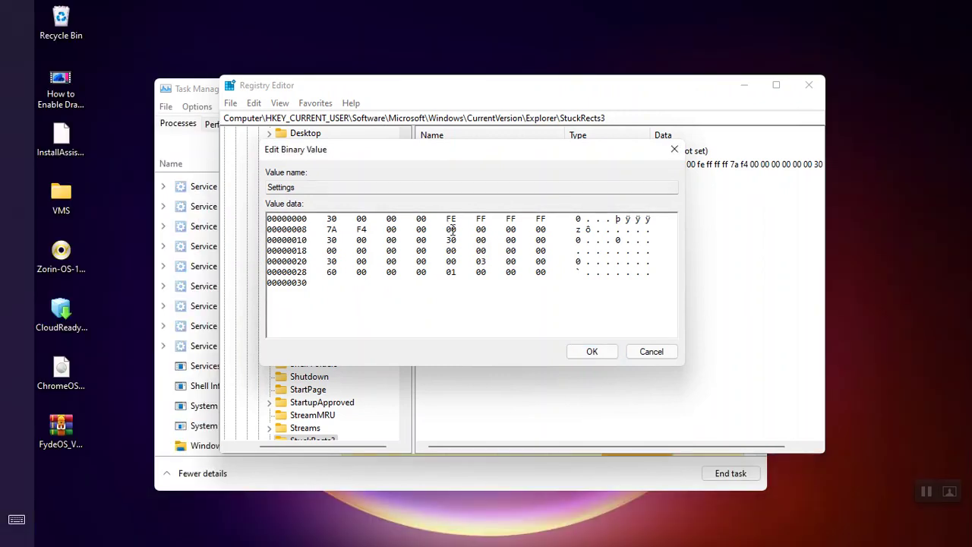
pyautogui.doubleClick(451, 229)
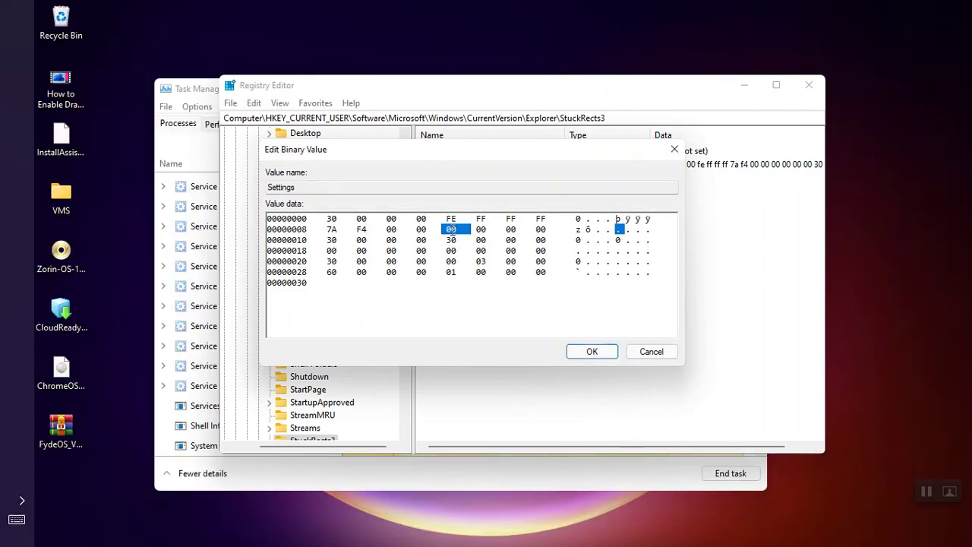
pyautogui.click(592, 352)
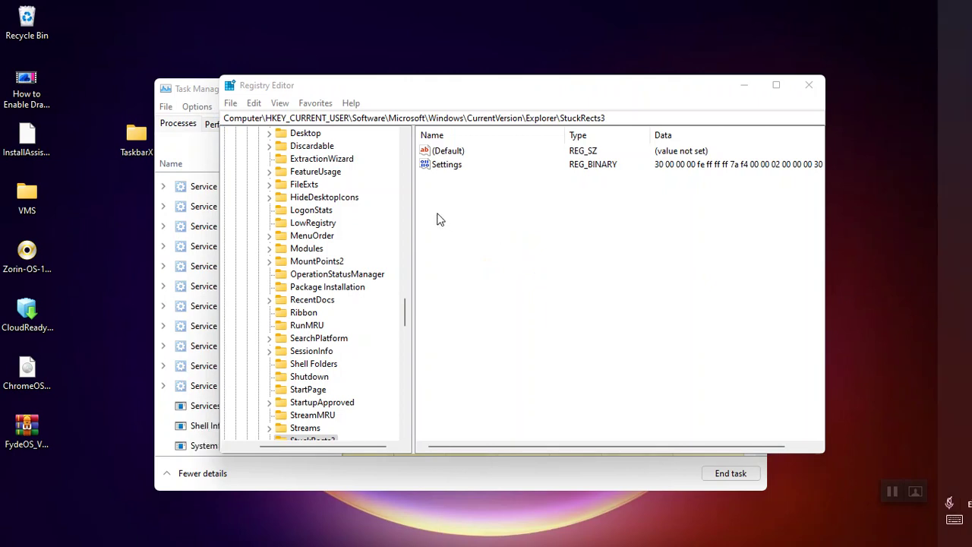
# Set the fifth byte of row 00000008 in the Settings value to 03, save it, and close the Registry Editor and Task Manager
pyautogui.doubleClick(448, 166)
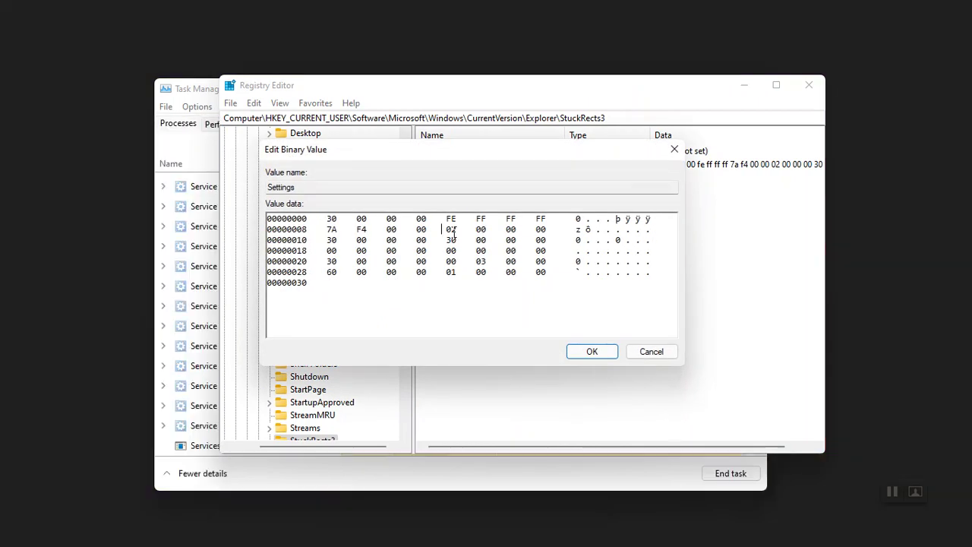
pyautogui.doubleClick(451, 230)
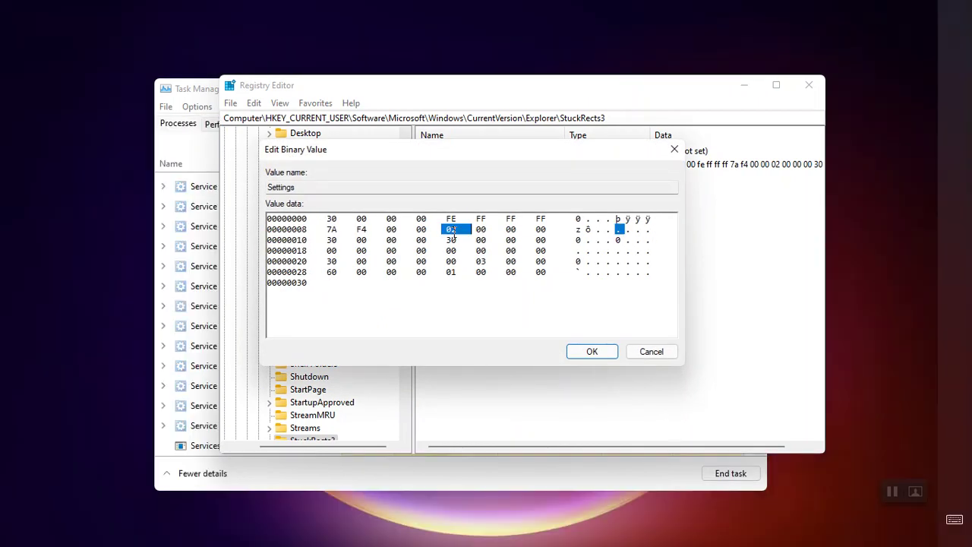
pyautogui.write('00')
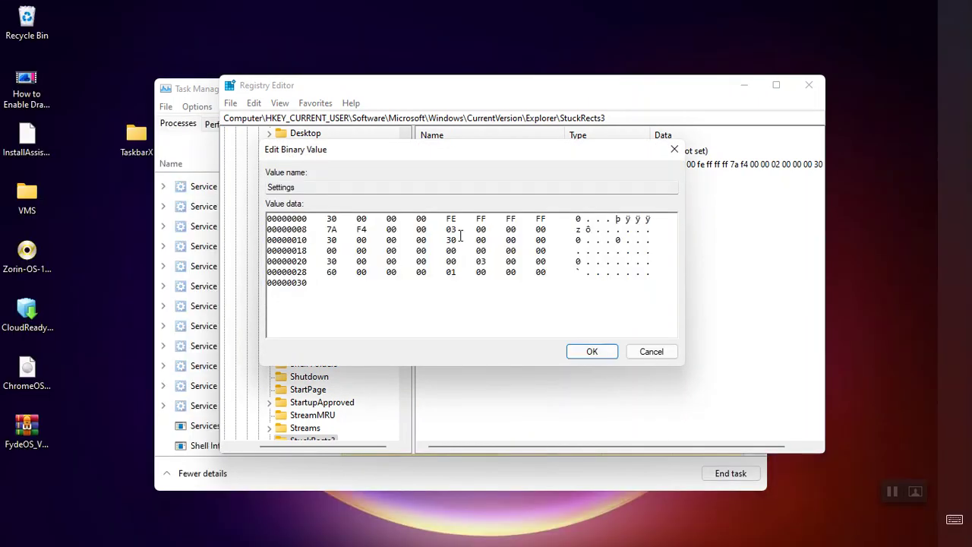
pyautogui.click(591, 351)
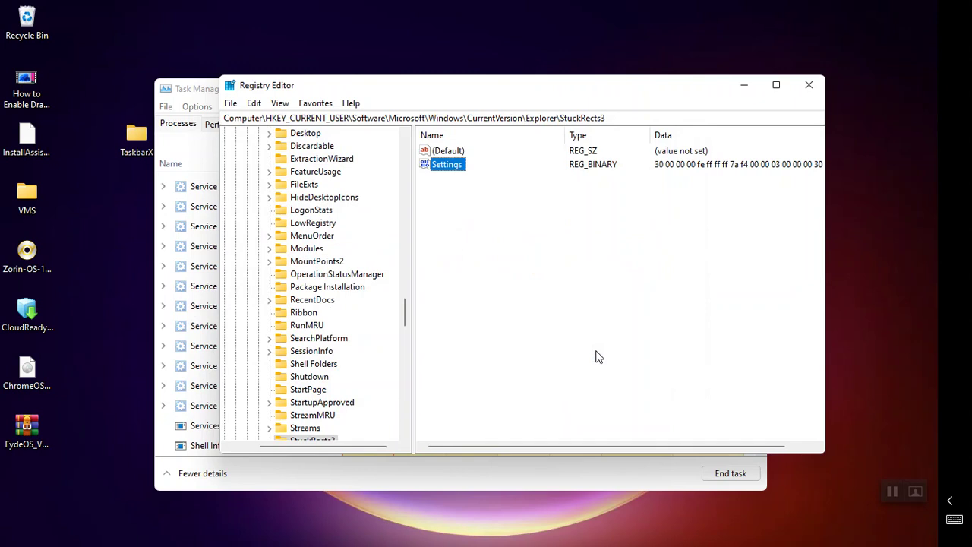
pyautogui.click(809, 88)
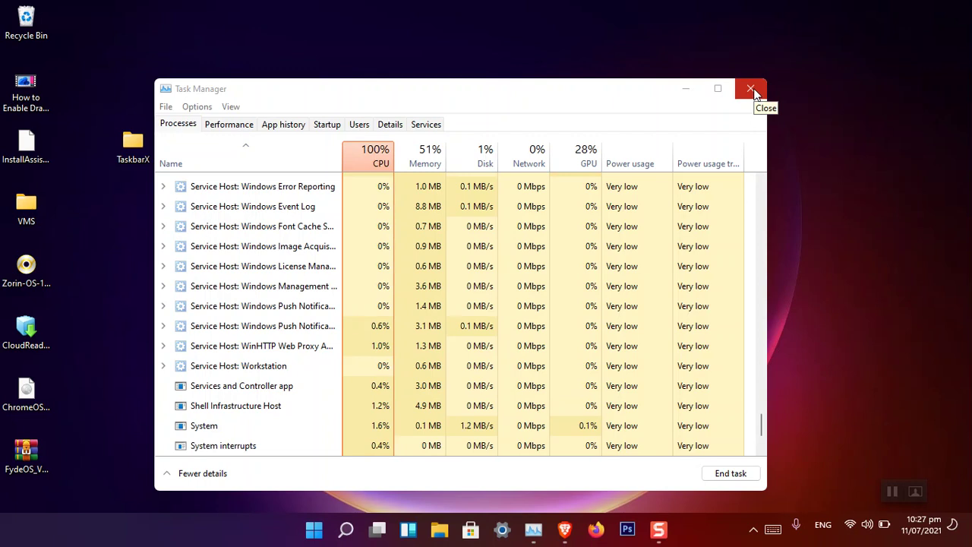
pyautogui.click(750, 89)
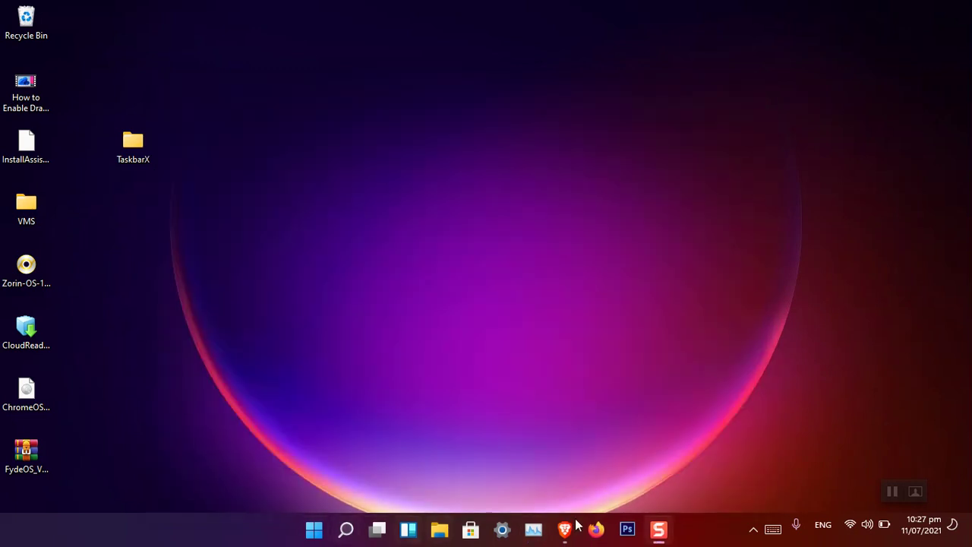
# Open the taskbar settings, expand the taskbar behaviors, and set the taskbar alignment to Left
pyautogui.rightClick(230, 536)
pyautogui.click(255, 529)
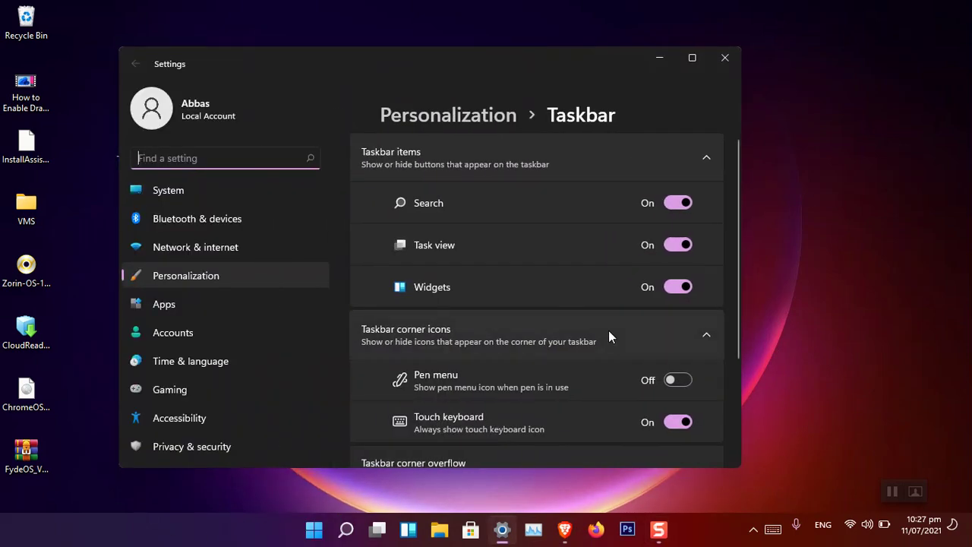
pyautogui.scroll(-3, 586, 358)
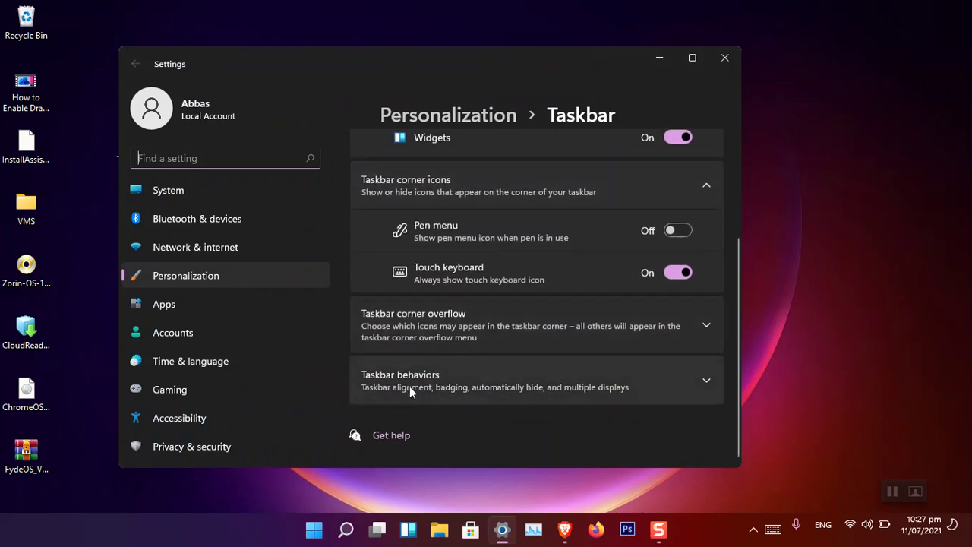
pyautogui.click(505, 383)
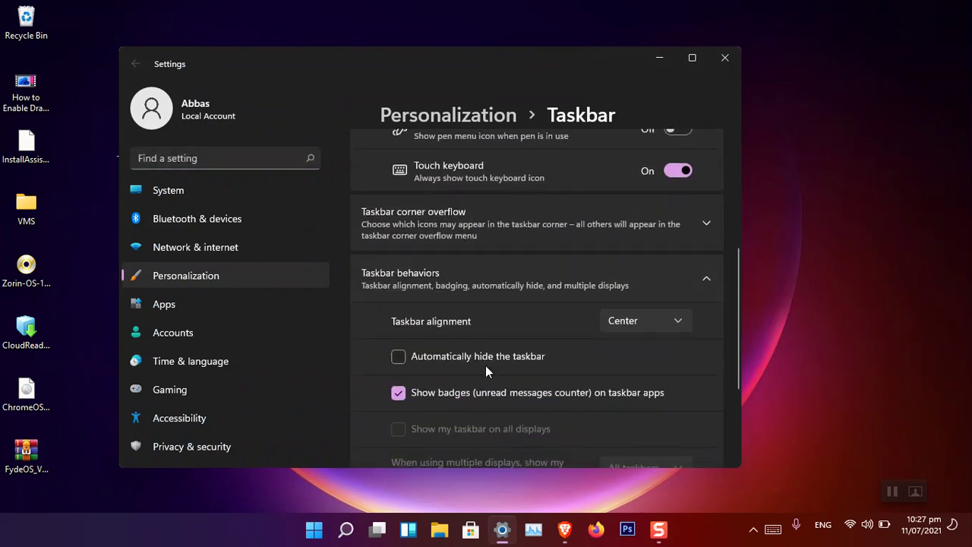
pyautogui.click(631, 323)
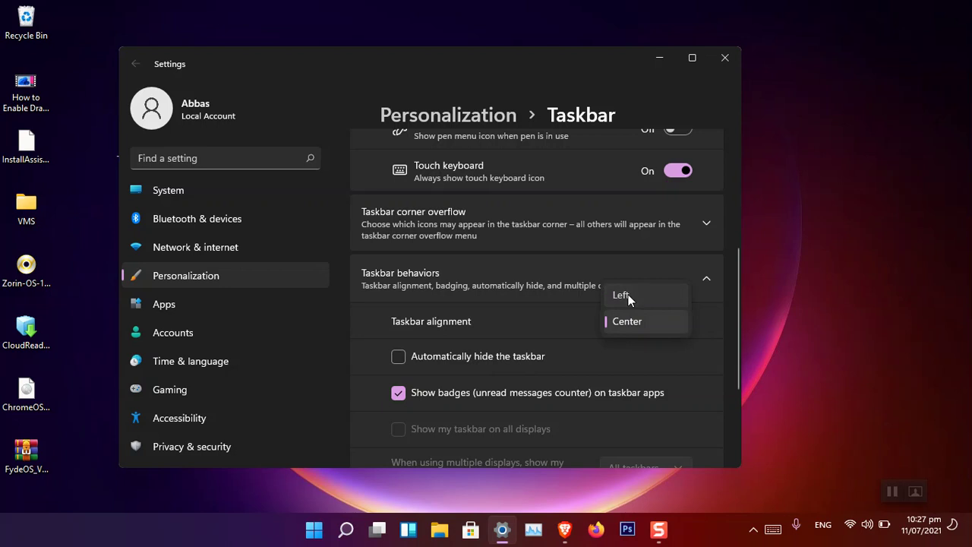
pyautogui.click(627, 296)
# Check the Start menu with the left-aligned icons and set the taskbar alignment back to Center
pyautogui.click(16, 530)
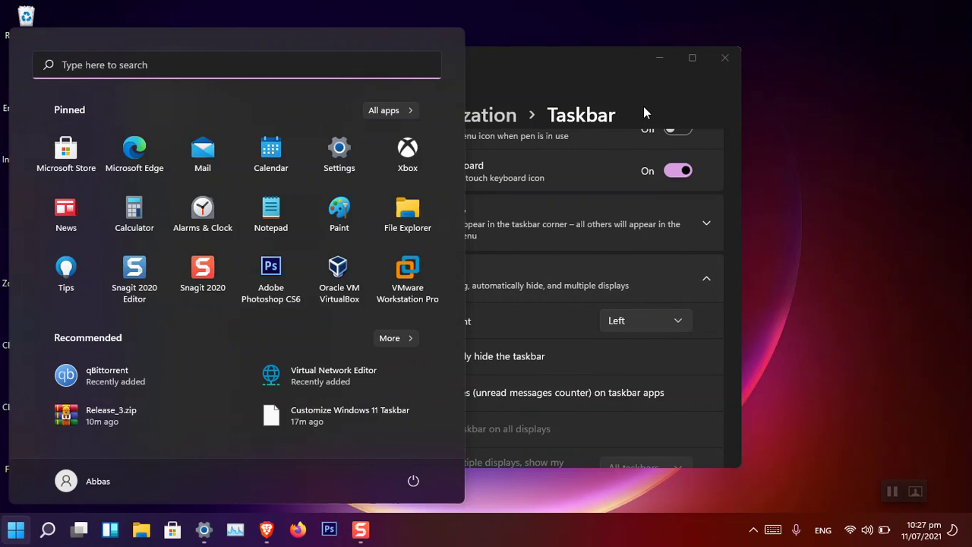
pyautogui.click(623, 319)
pyautogui.click(641, 347)
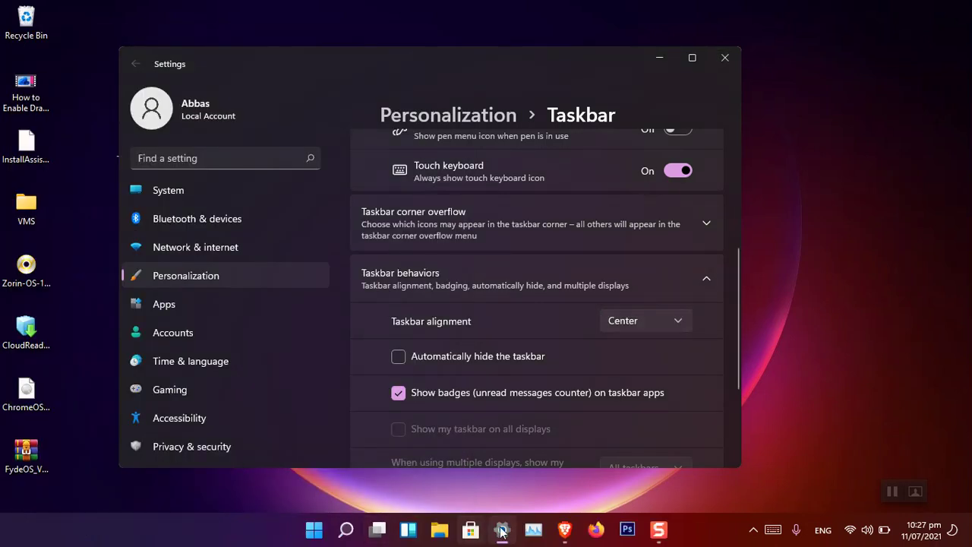
# Switch to the Brave browser, look over the uploads on the IntoGuide YouTube channel, and close the browser
pyautogui.click(564, 529)
pyautogui.click(243, 10)
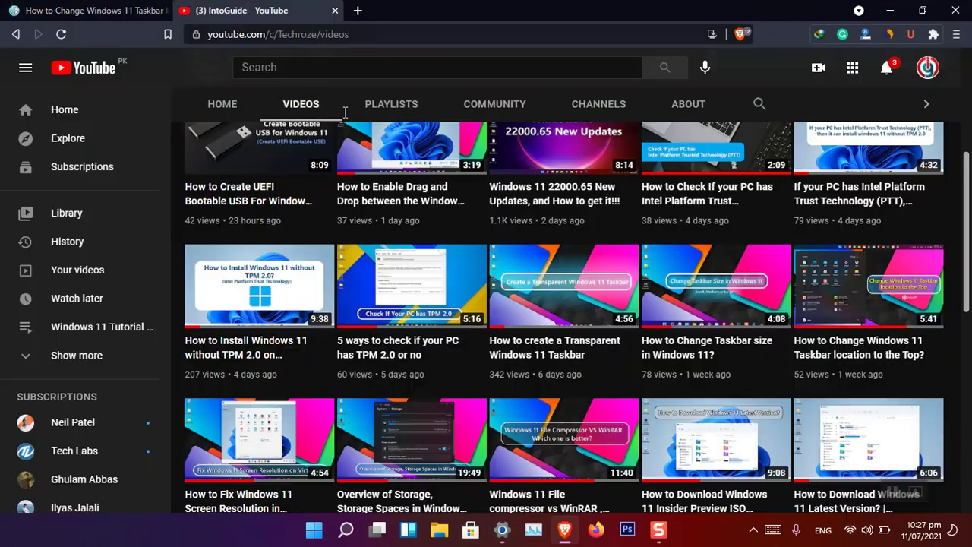
pyautogui.scroll(3, 537, 239)
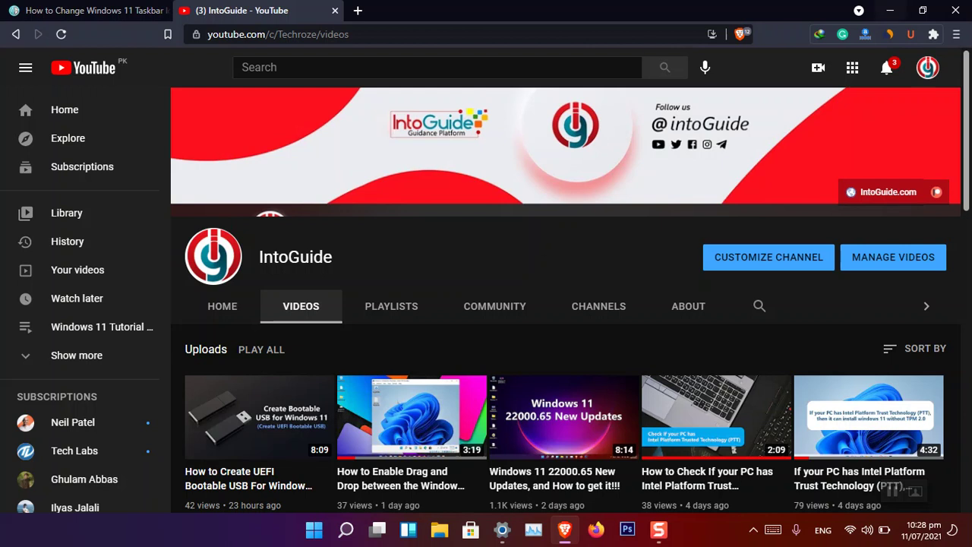
pyautogui.click(955, 11)
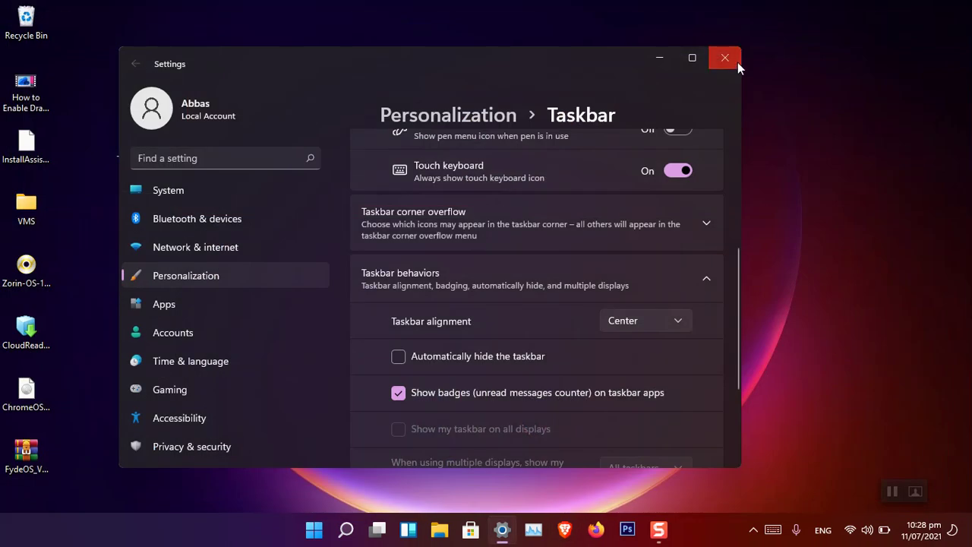